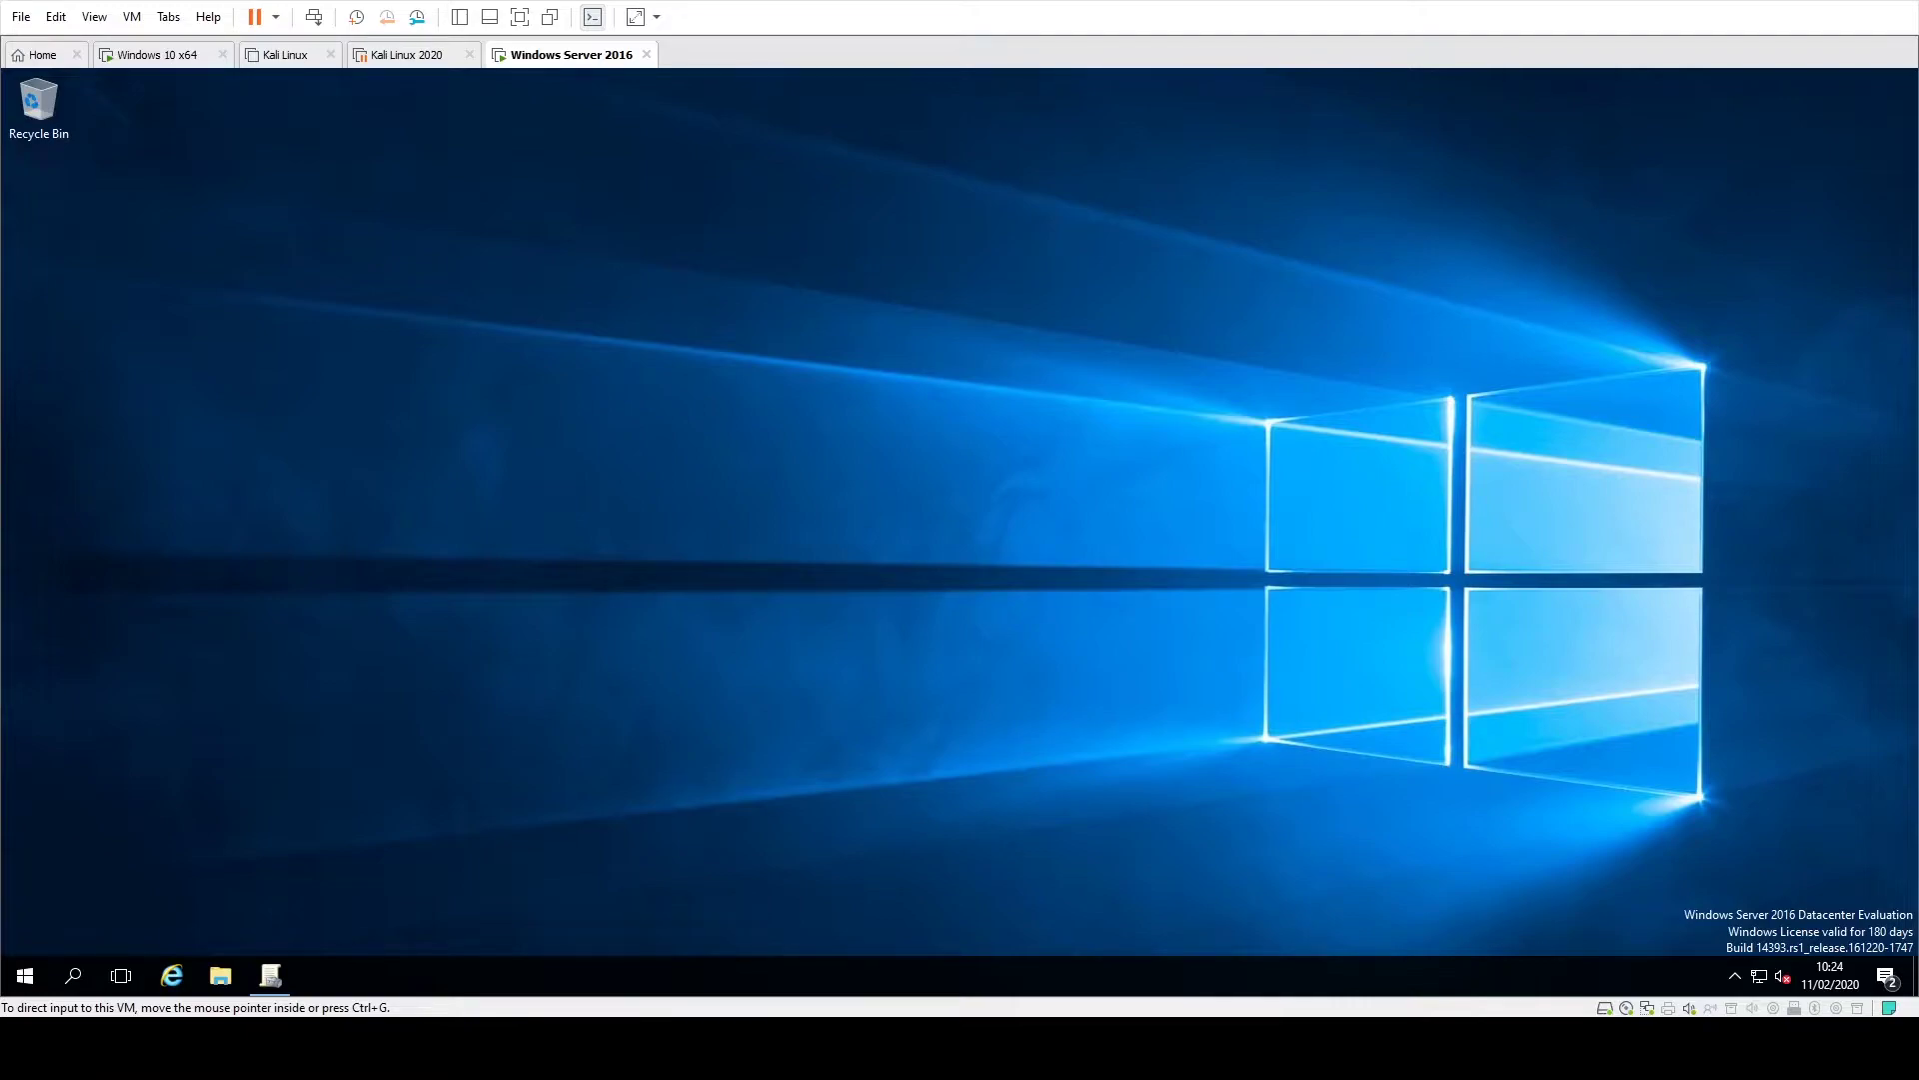
# Create a GPO named 'Deploy LAPS' linked to testlab.local and bring up its actions menu
pyautogui.click(270, 975)
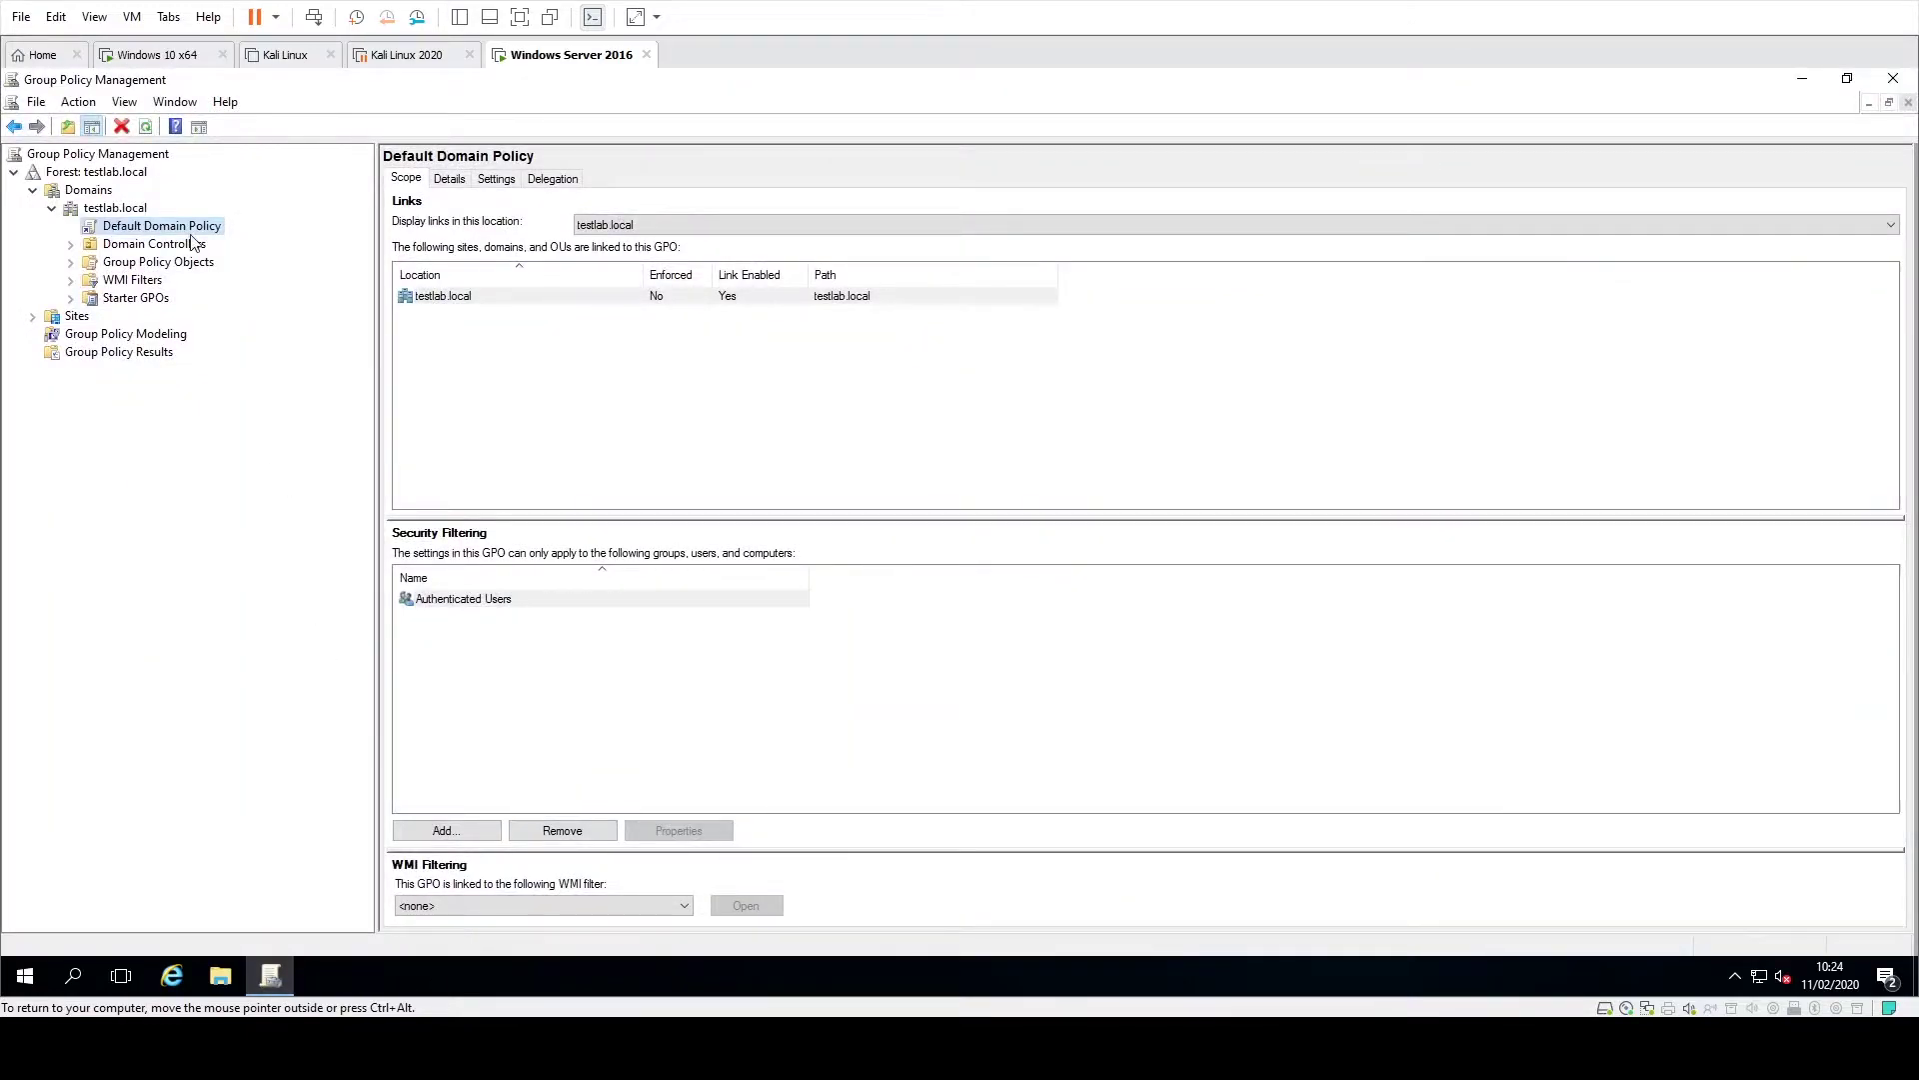
pyautogui.click(138, 209)
pyautogui.rightClick(134, 208)
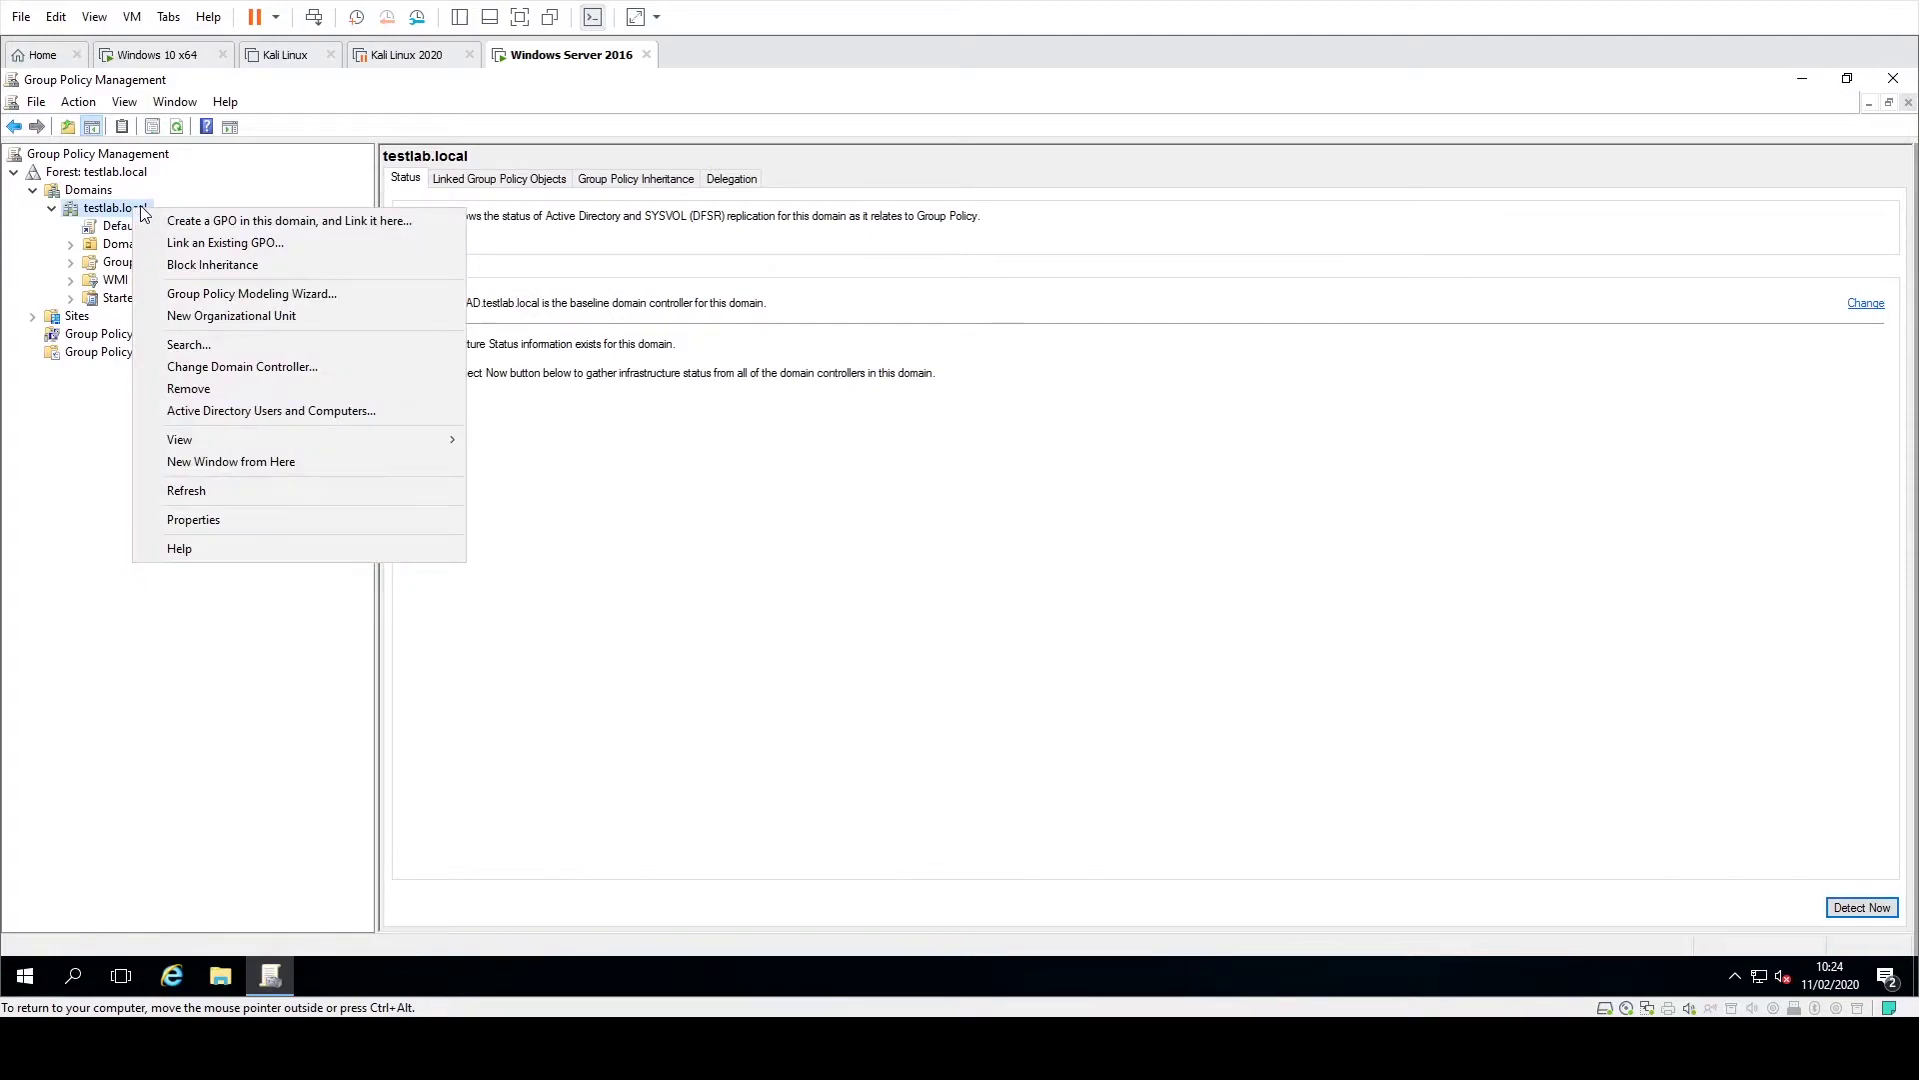
pyautogui.click(222, 221)
pyautogui.write('D')
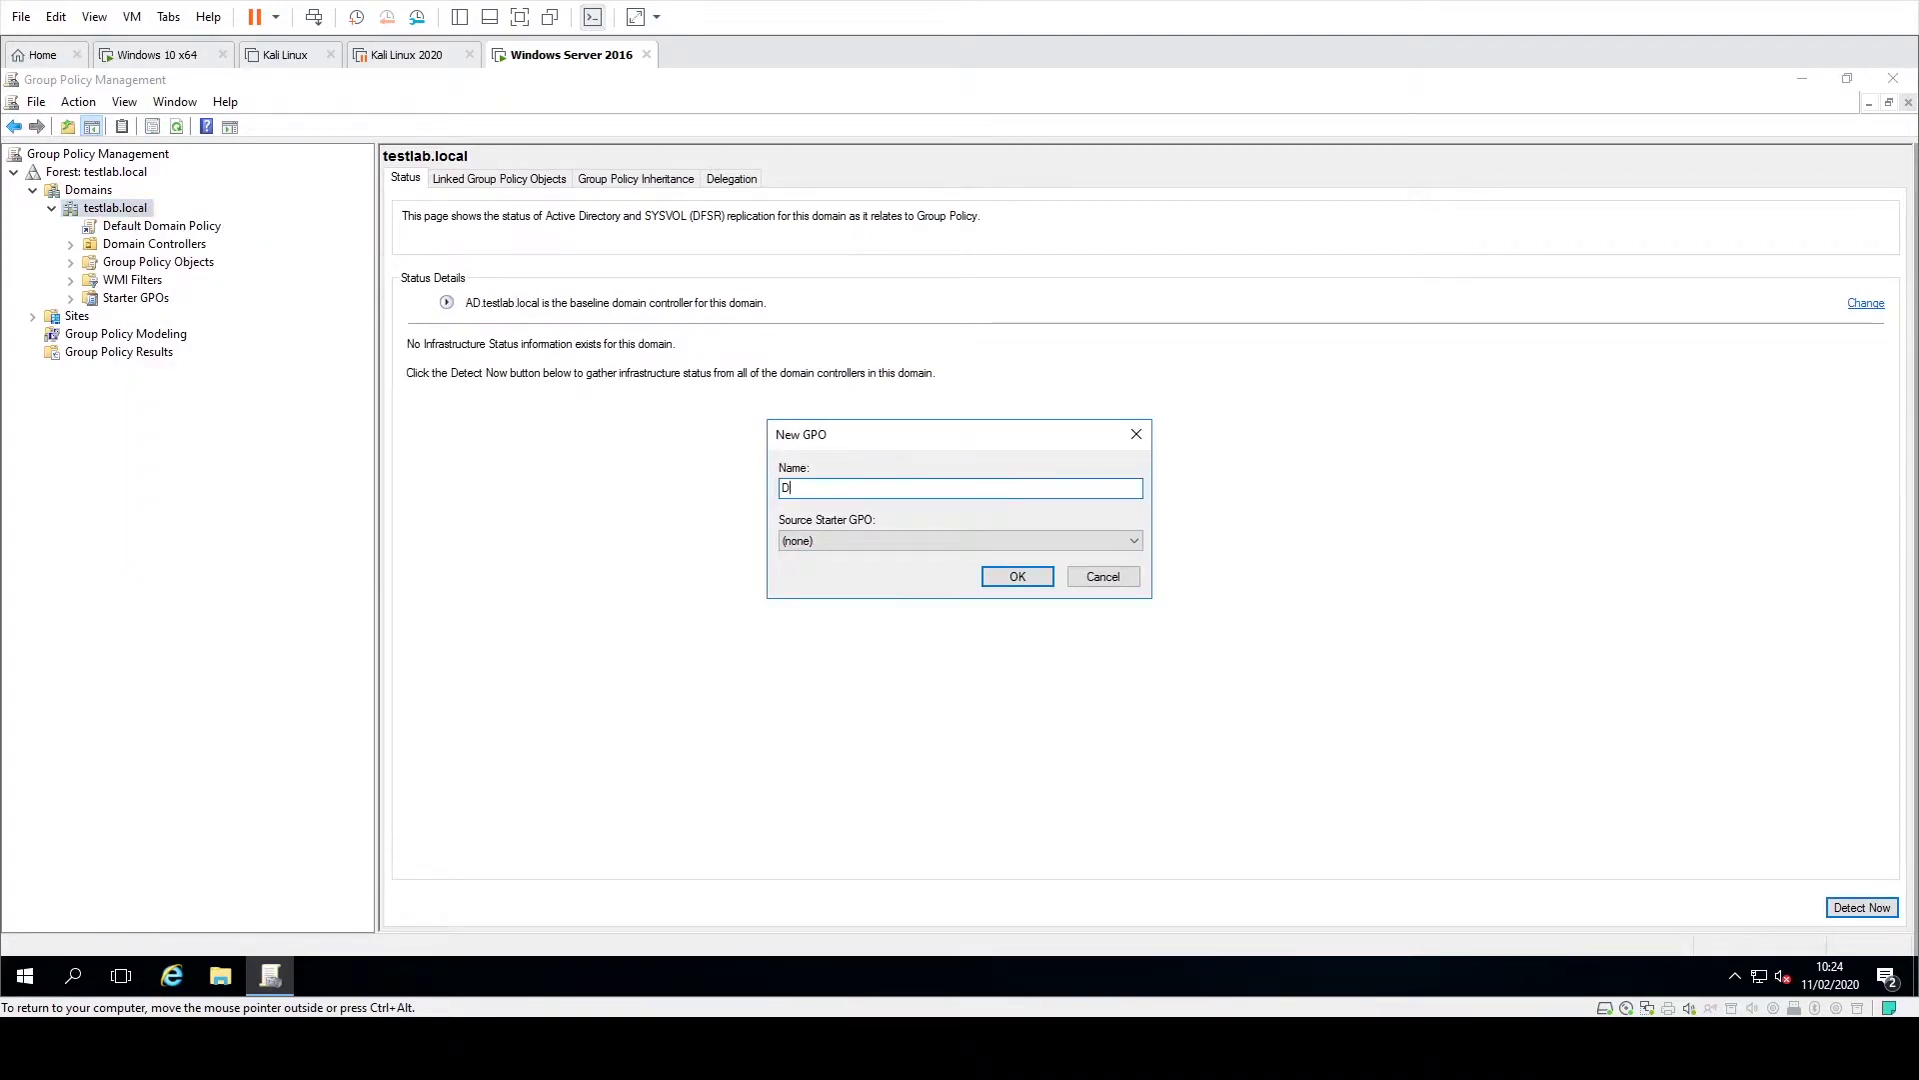
pyautogui.write('eploy LAPS')
pyautogui.press('Return')
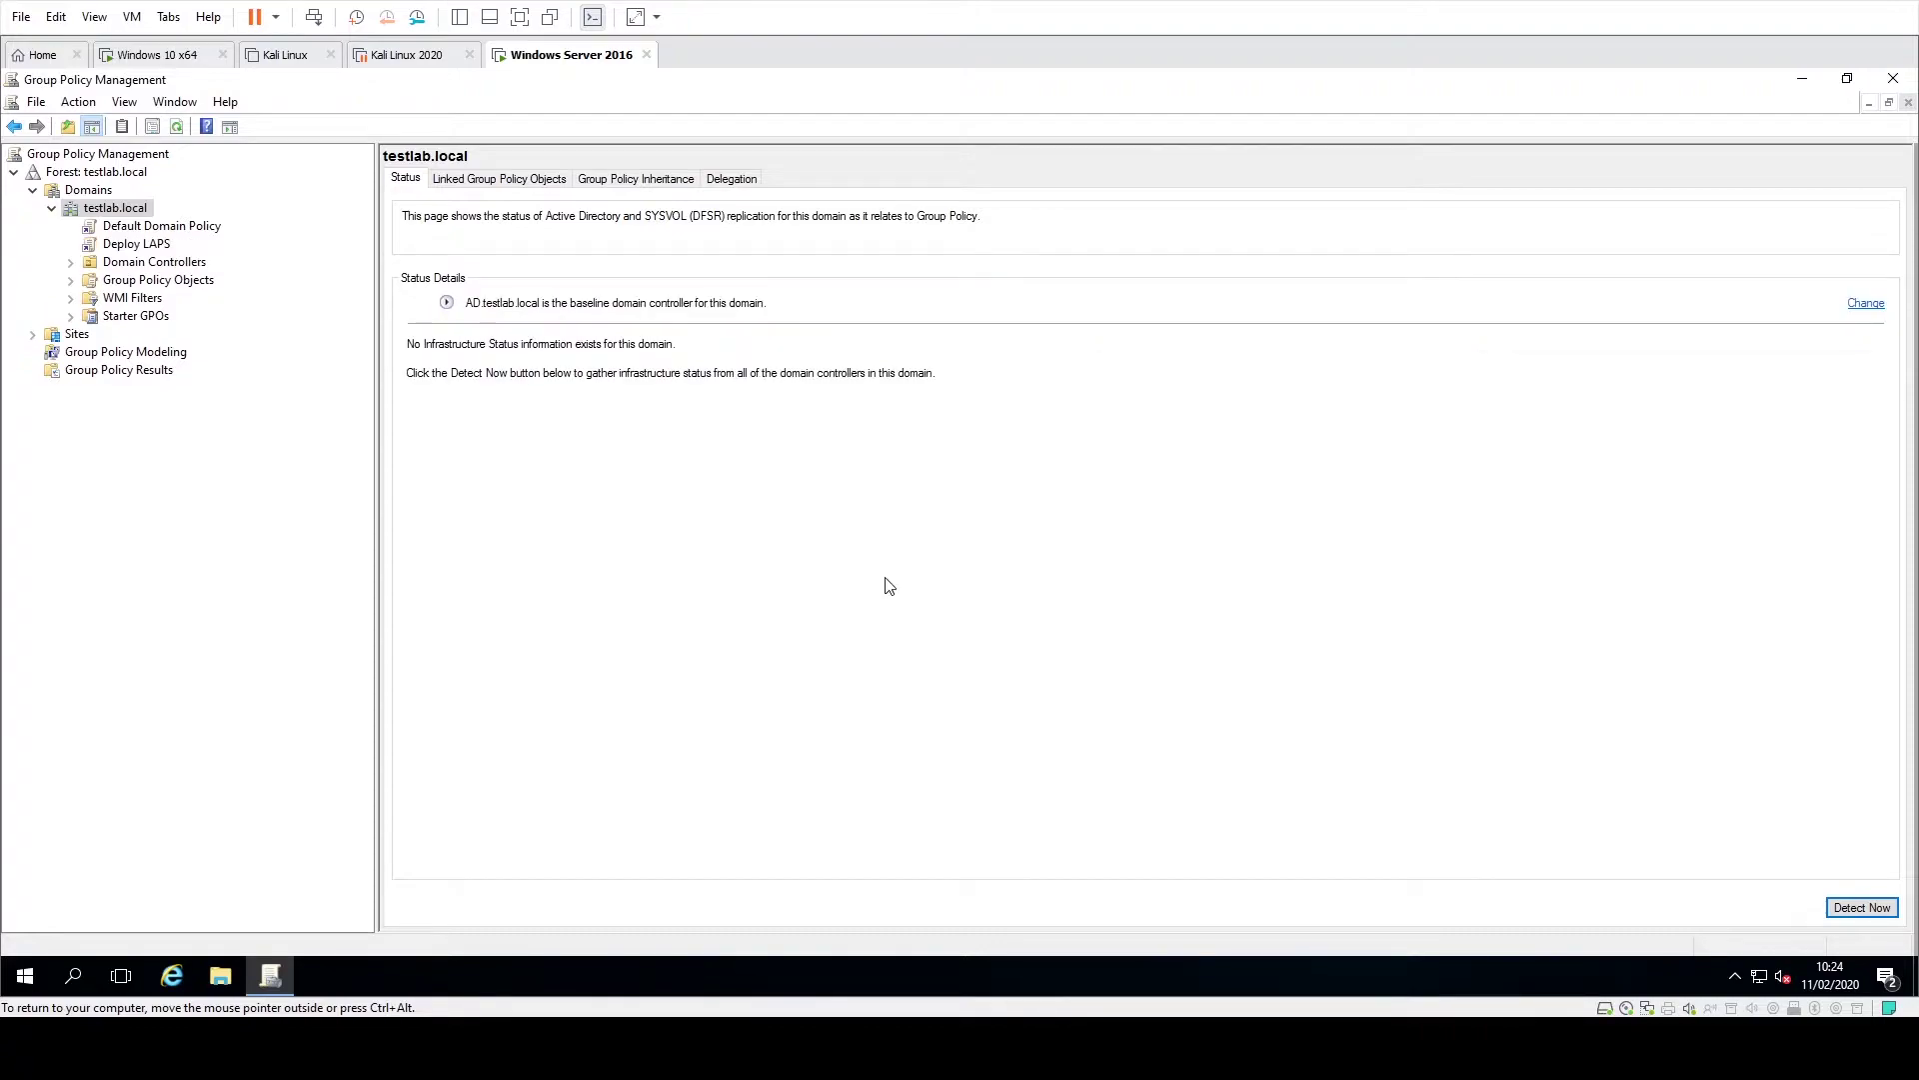
pyautogui.click(135, 244)
pyautogui.rightClick(133, 243)
# Edit Deploy LAPS and go to Computer Configuration > Policies > Software Settings > Software installation
pyautogui.click(157, 262)
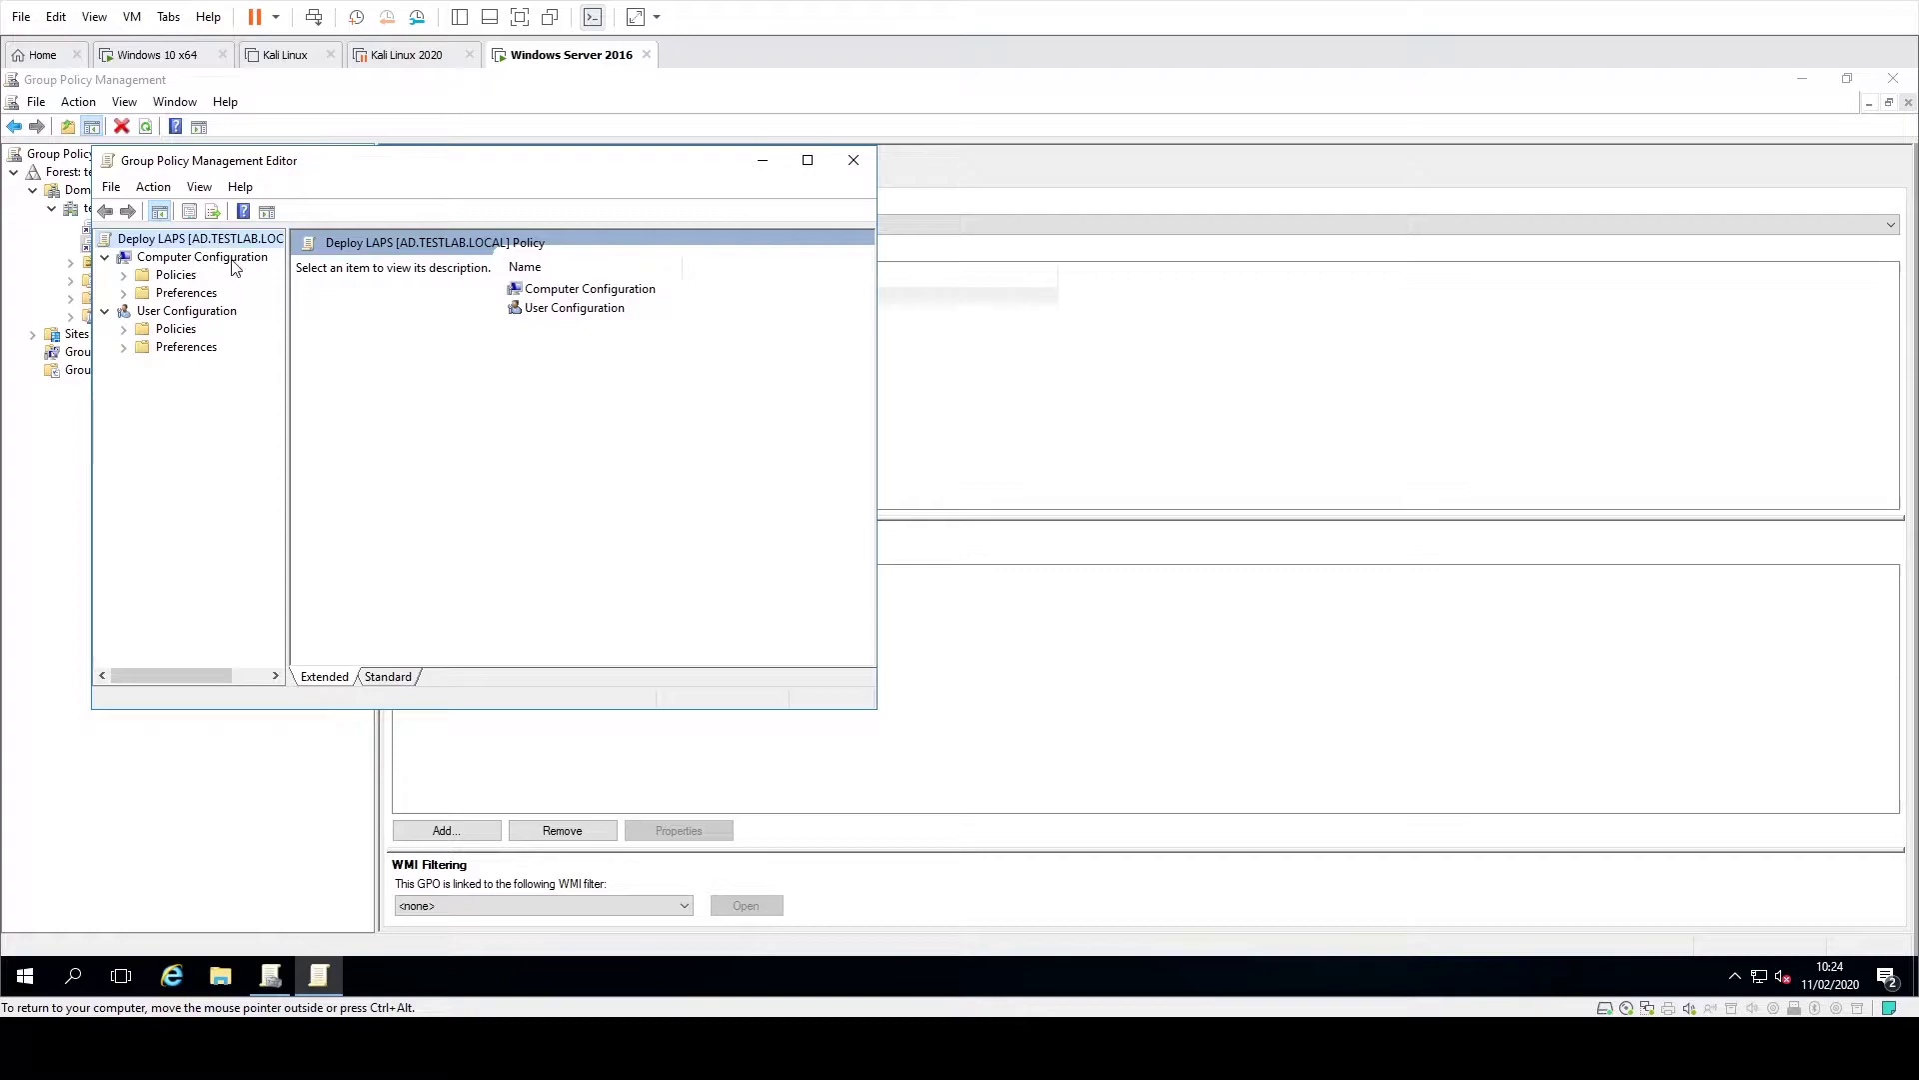
pyautogui.doubleClick(190, 276)
pyautogui.doubleClick(207, 294)
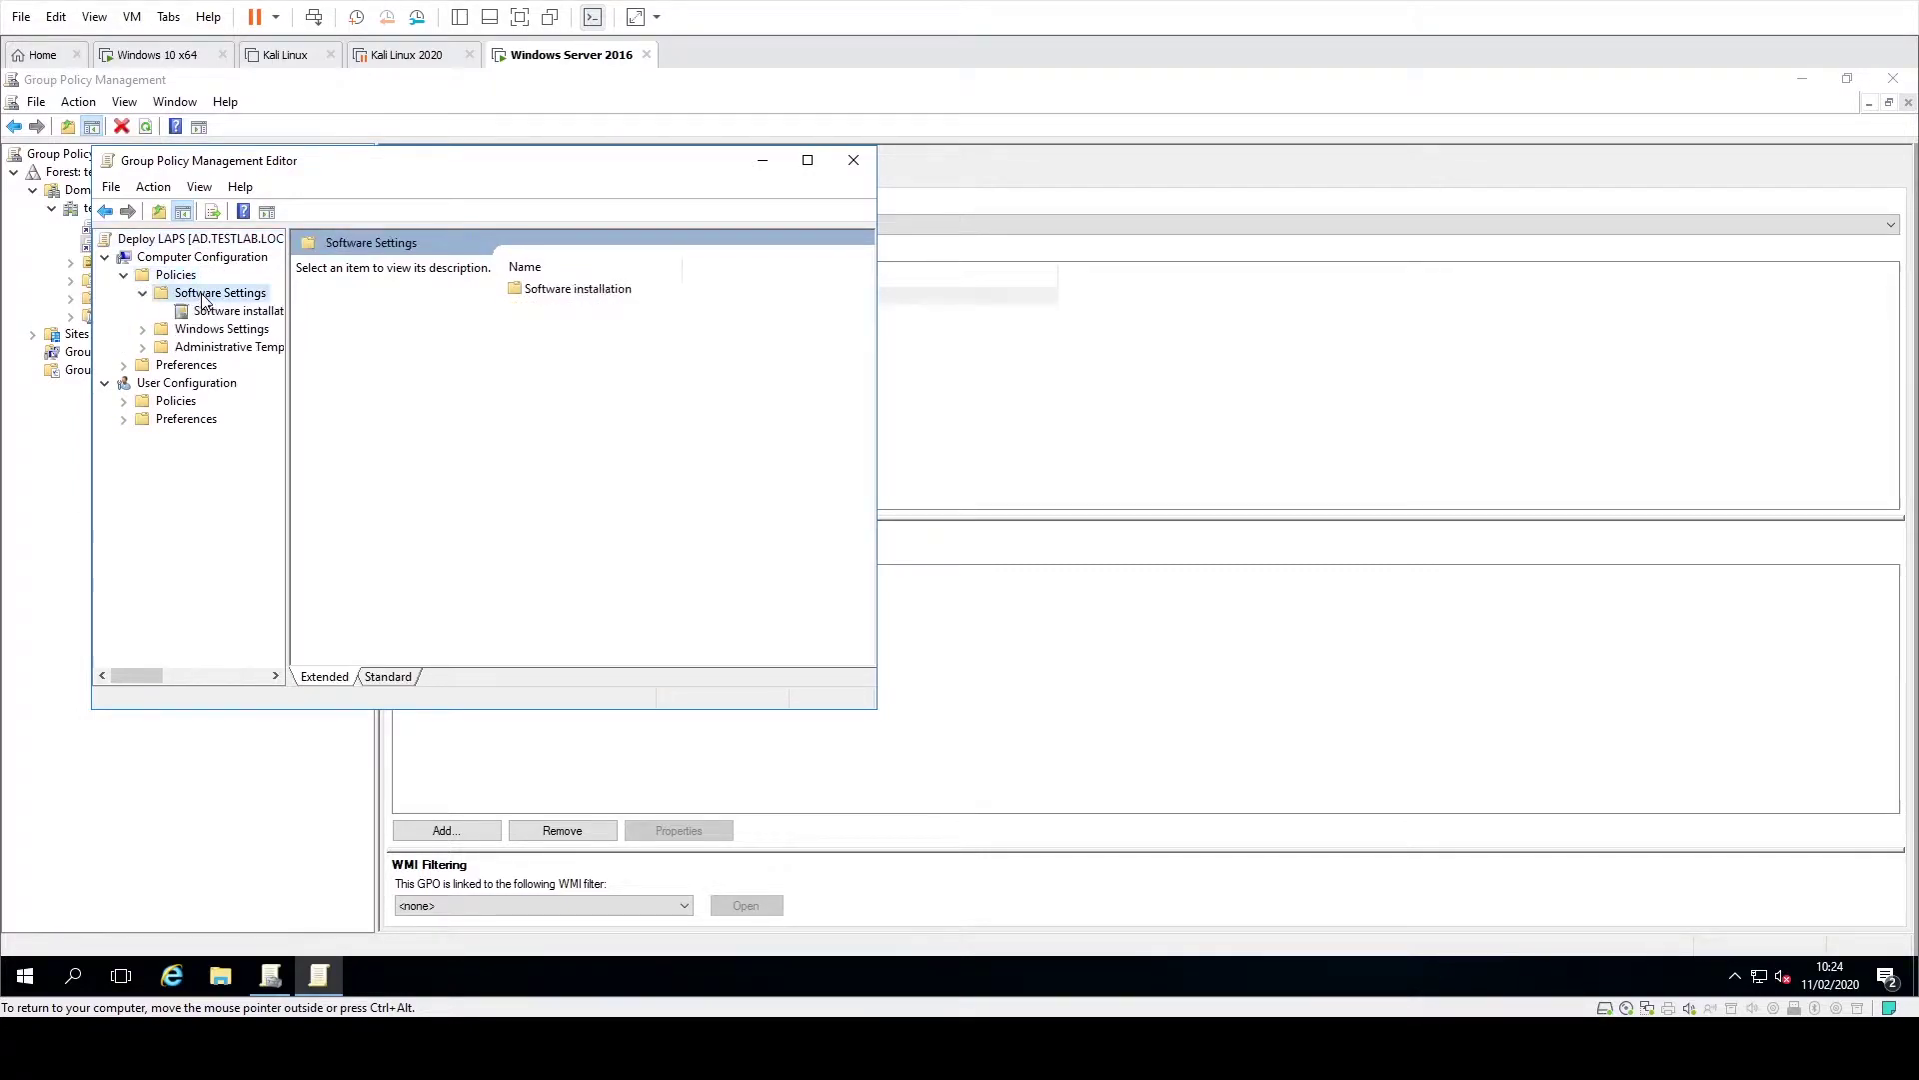
pyautogui.click(227, 316)
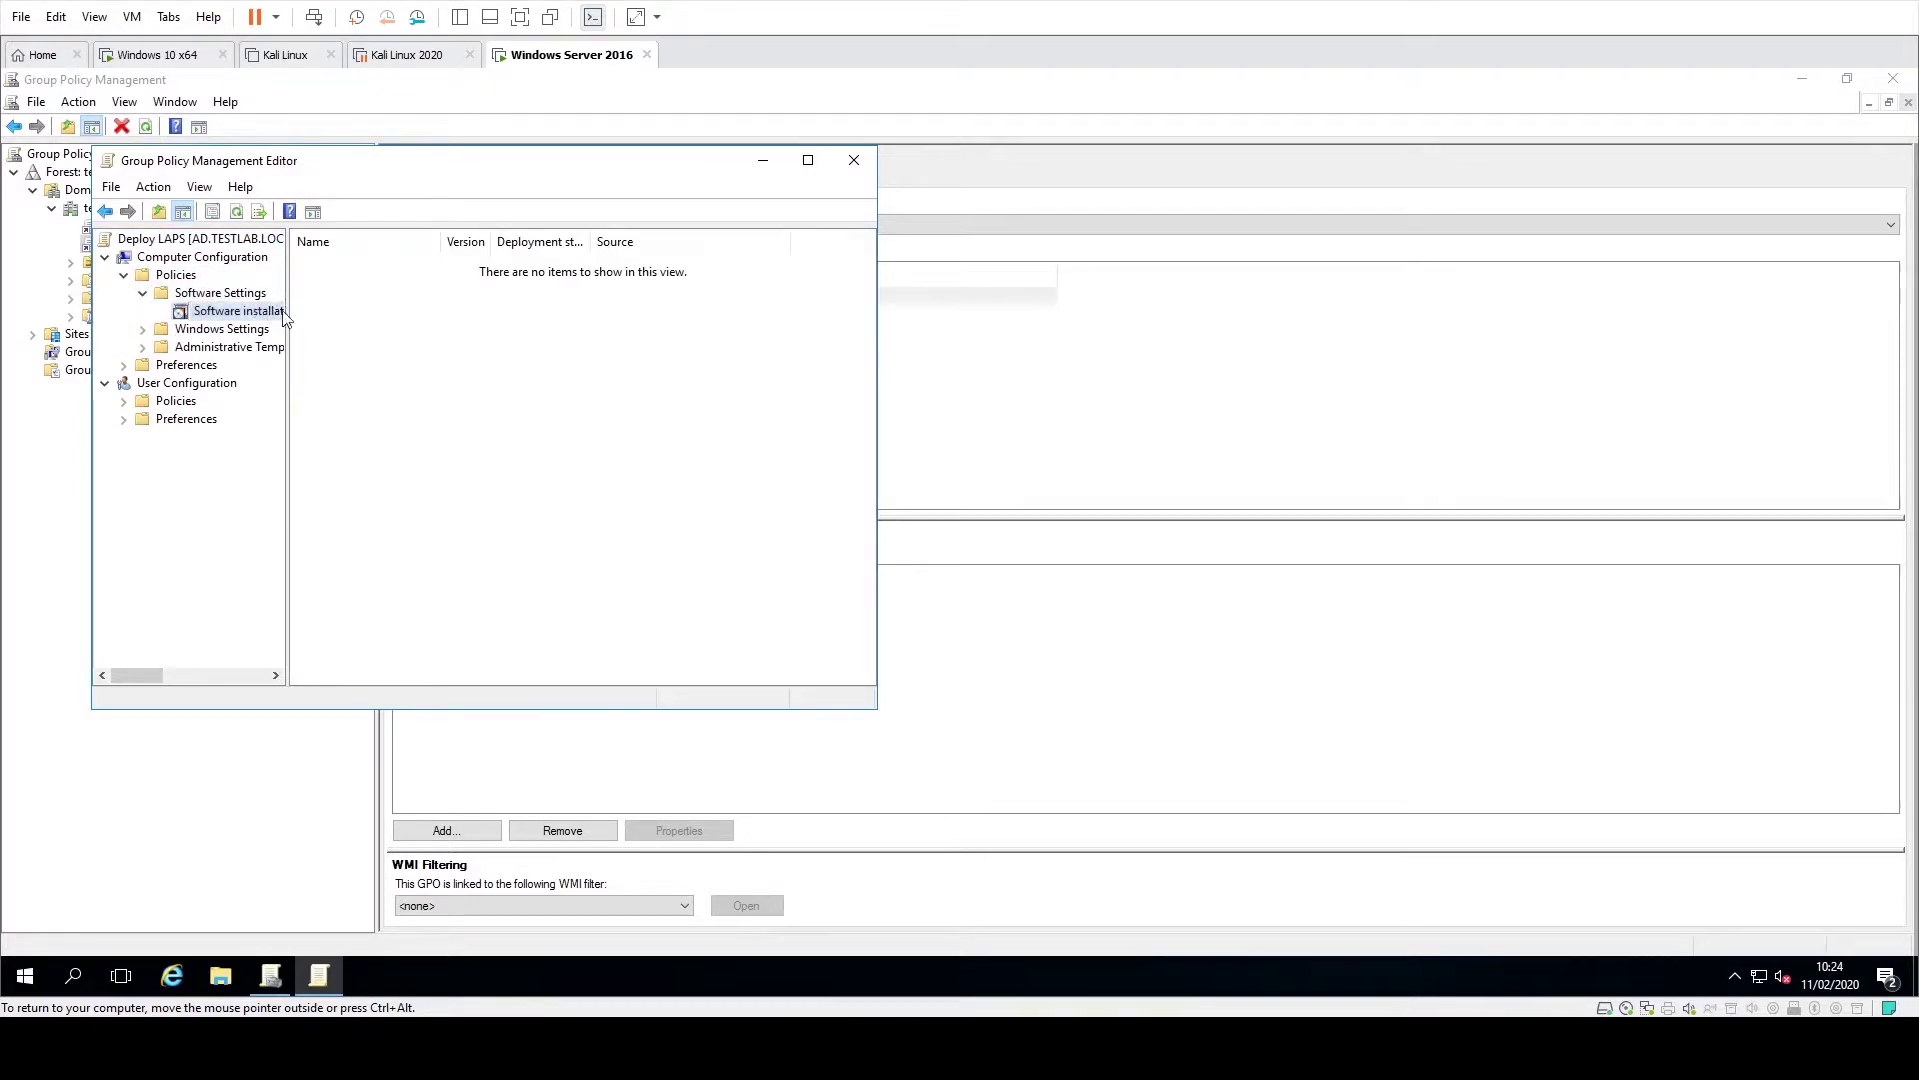
# Add LAPS.x64.msi as an Assigned package, then go to the Windows 10 x64 VM
pyautogui.rightClick(479, 323)
pyautogui.moveTo(526, 334)
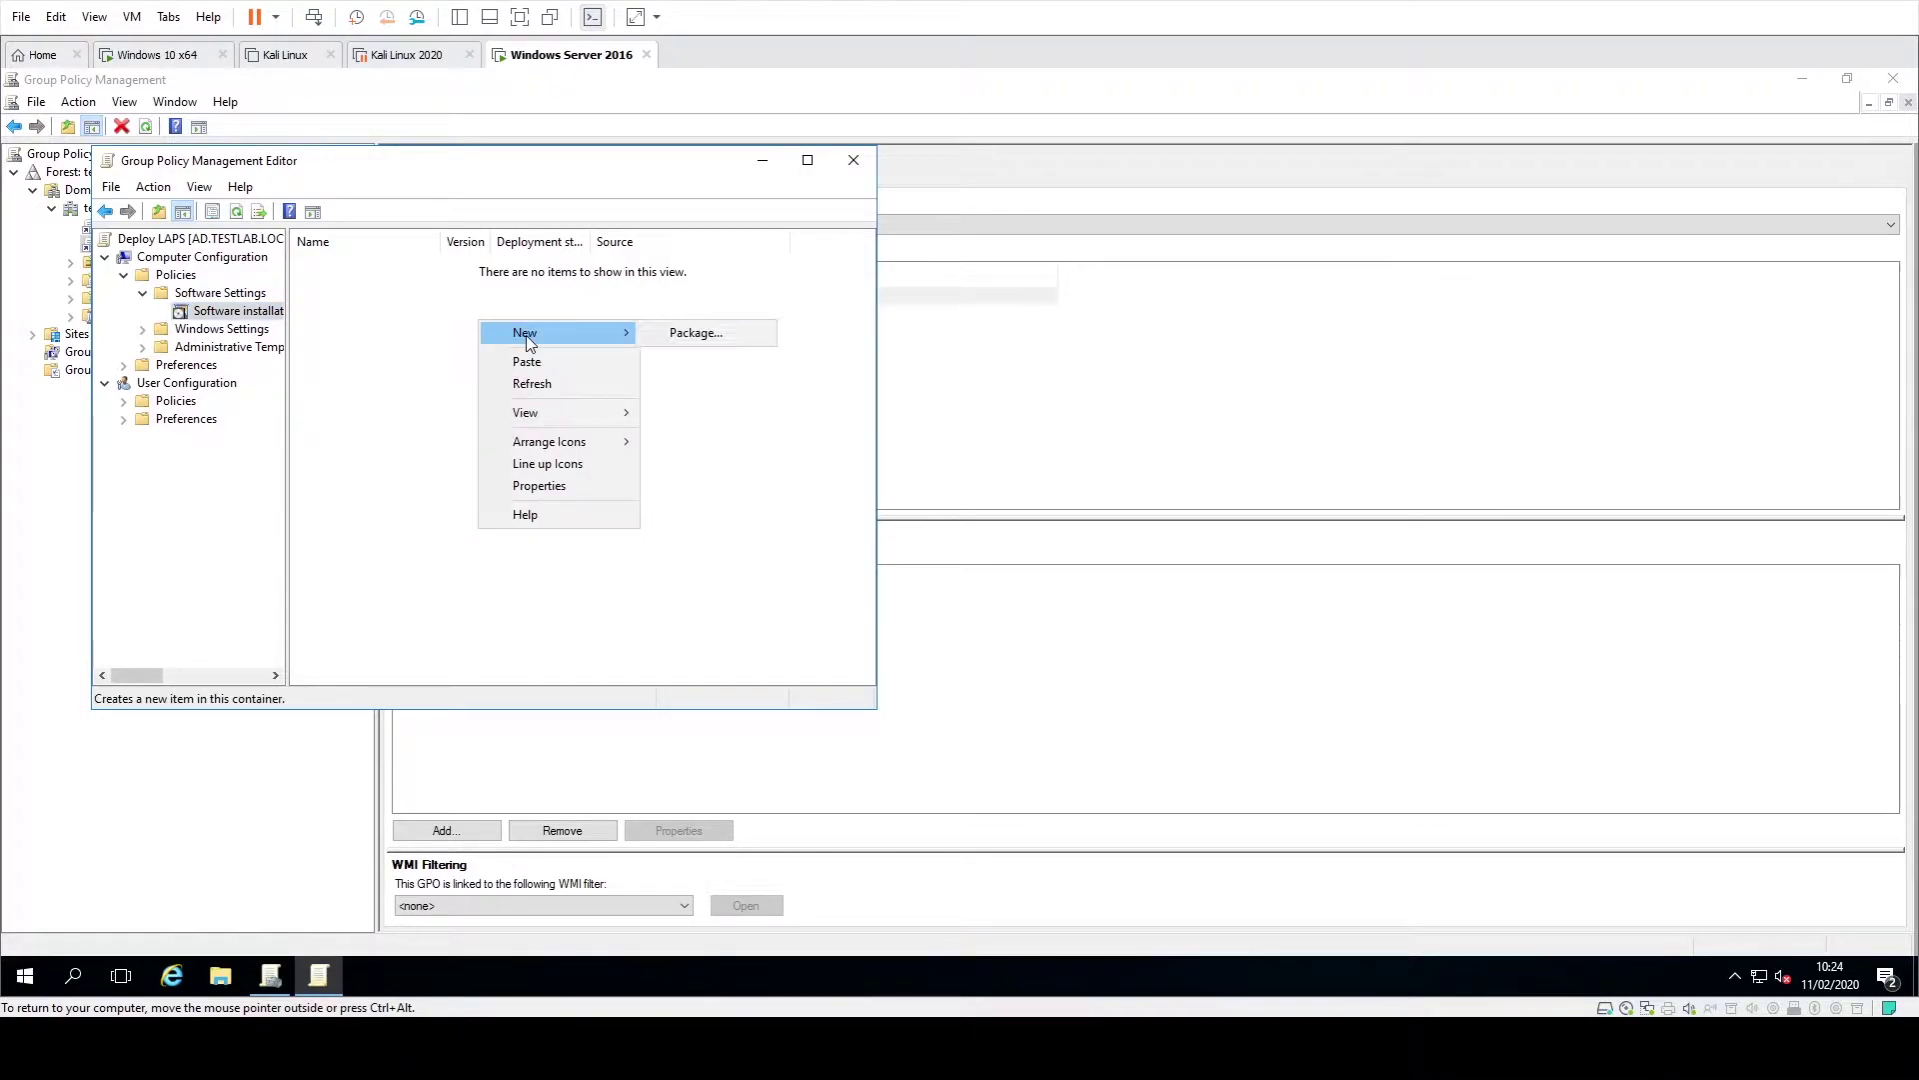
pyautogui.click(673, 341)
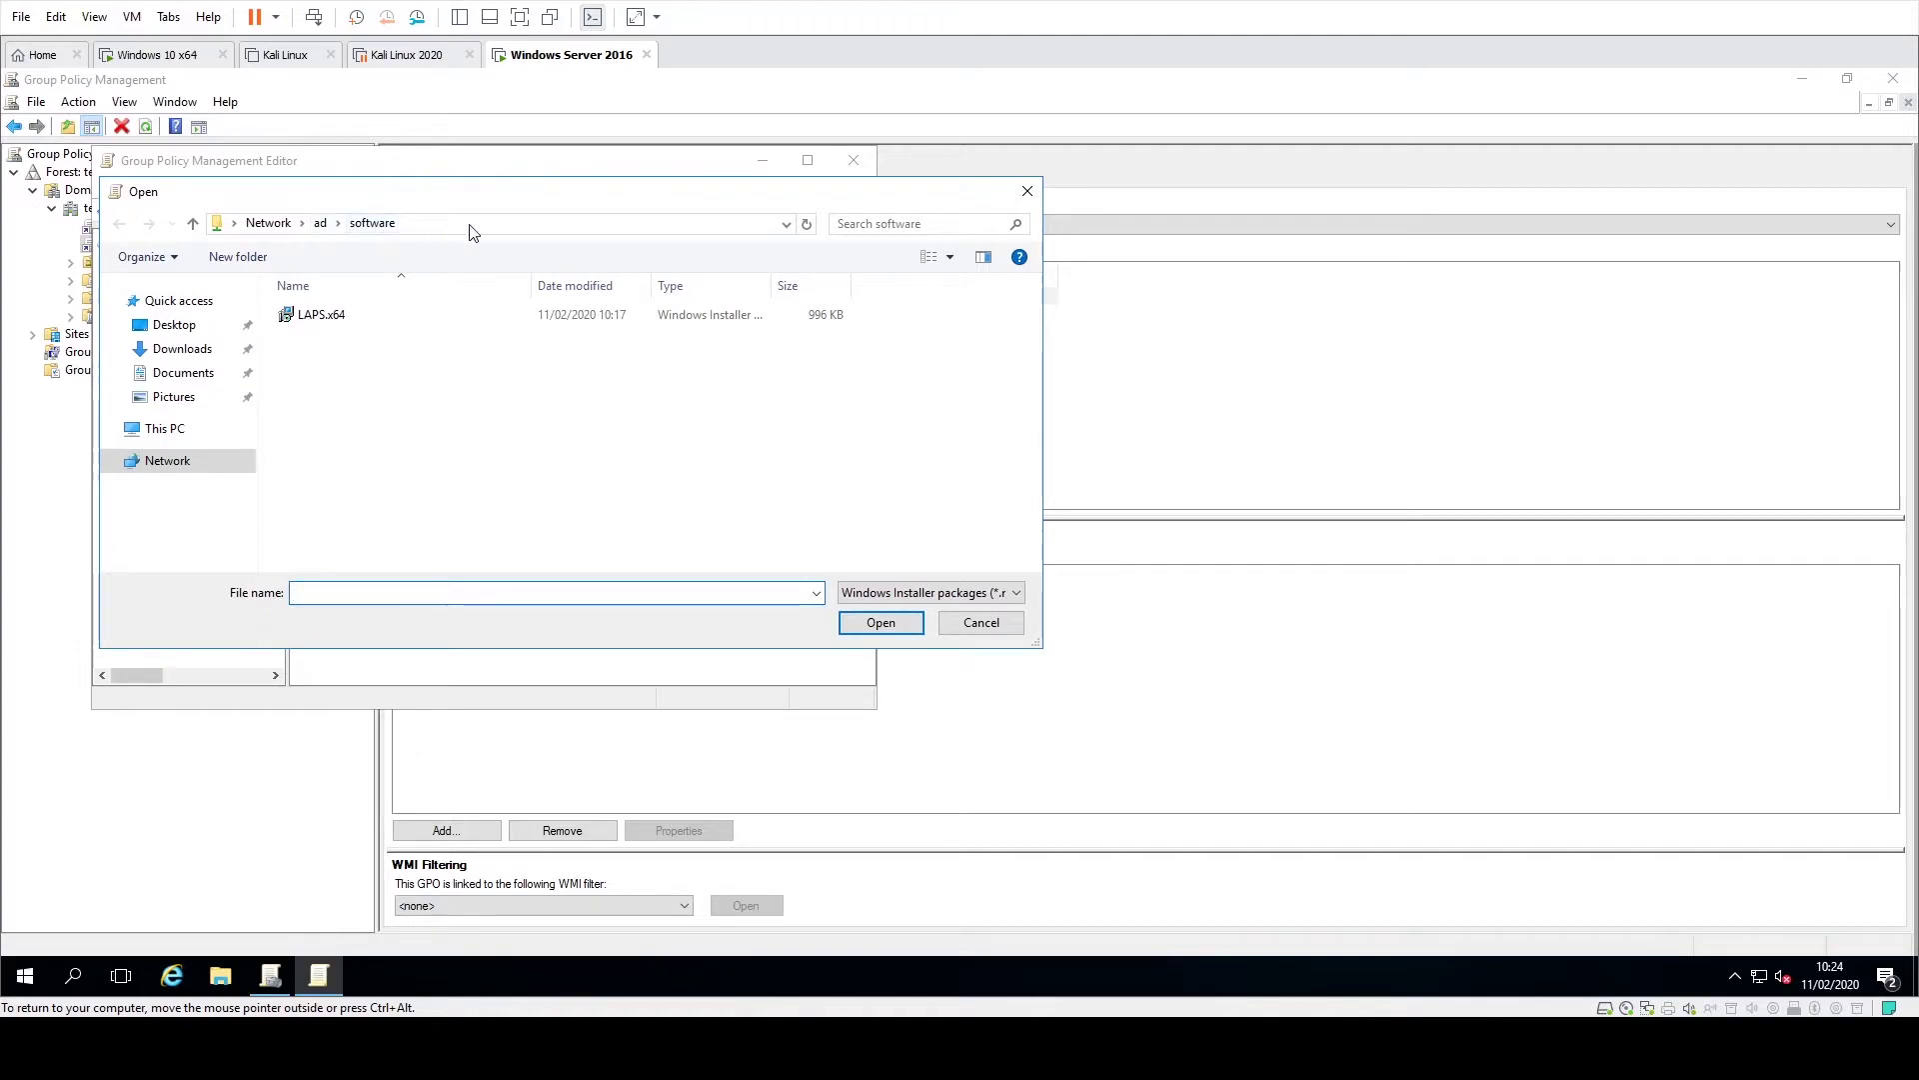
pyautogui.click(323, 317)
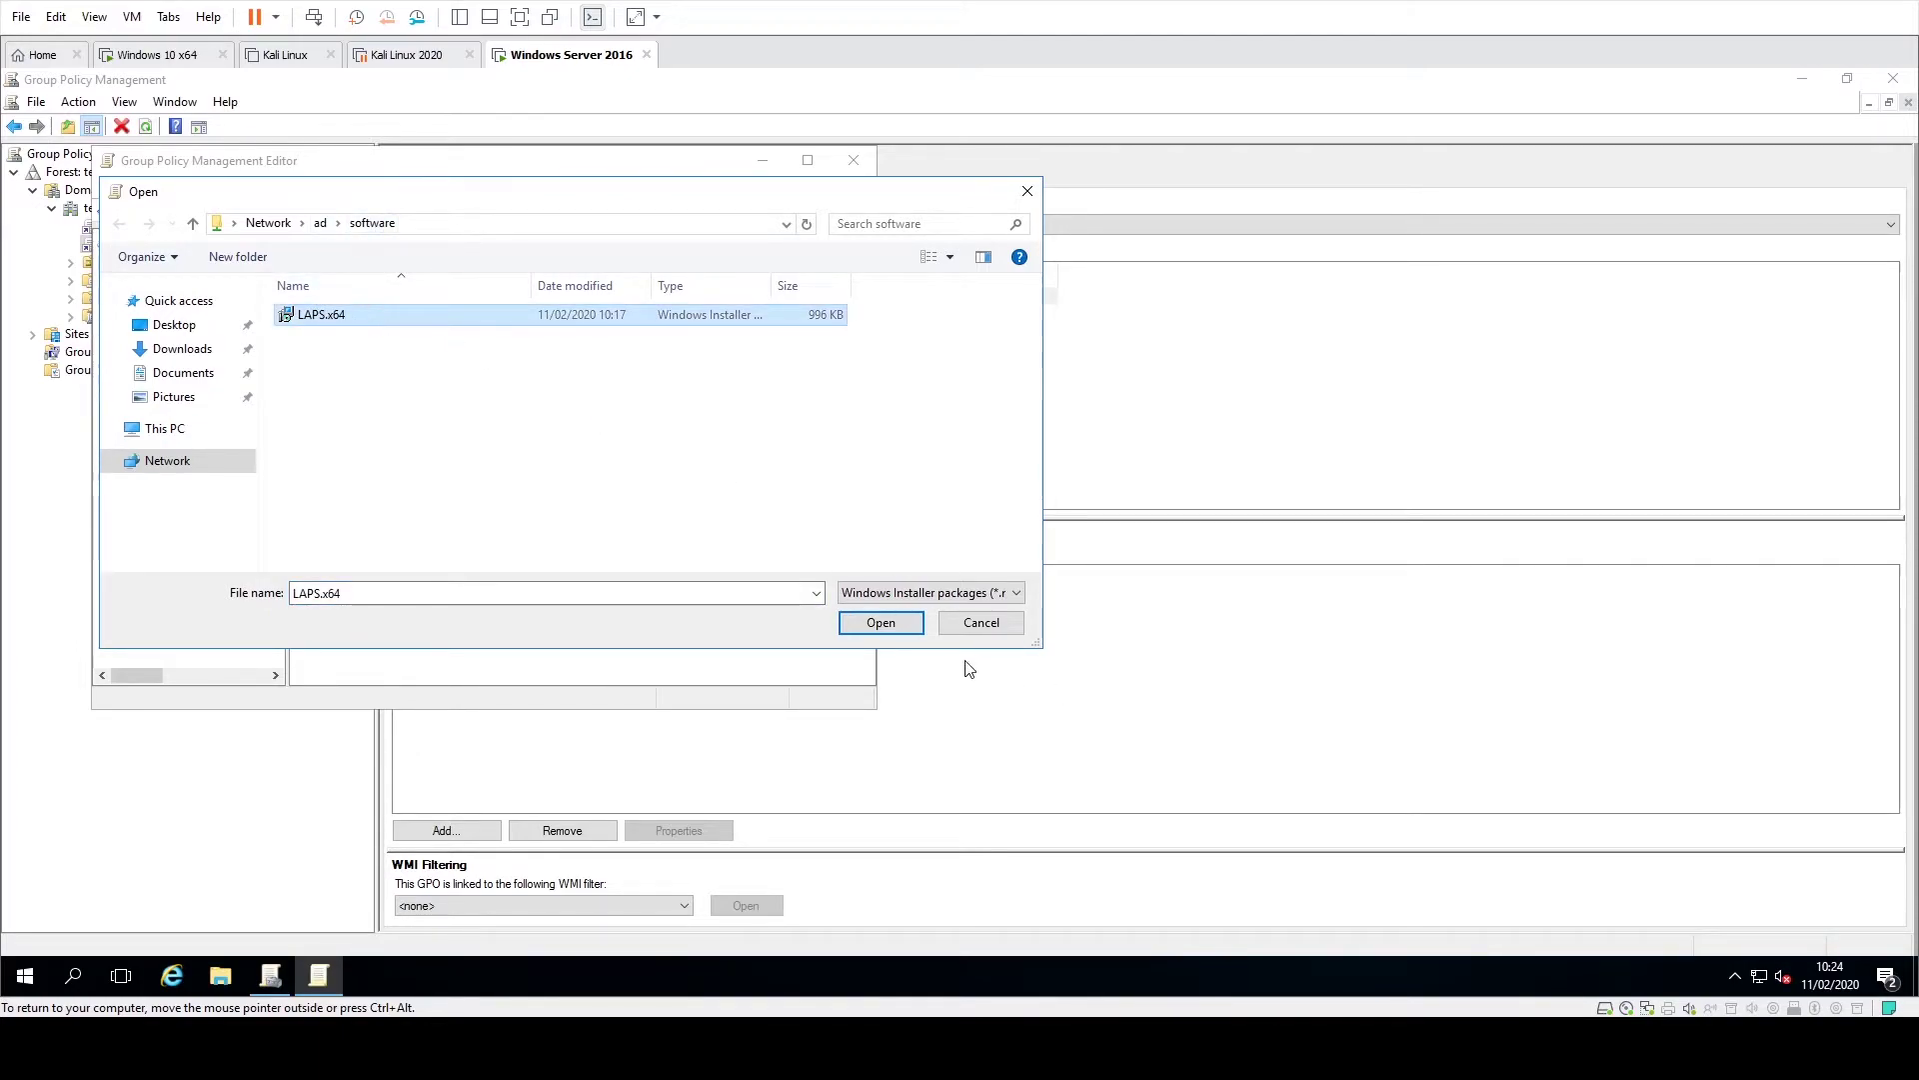
pyautogui.click(908, 625)
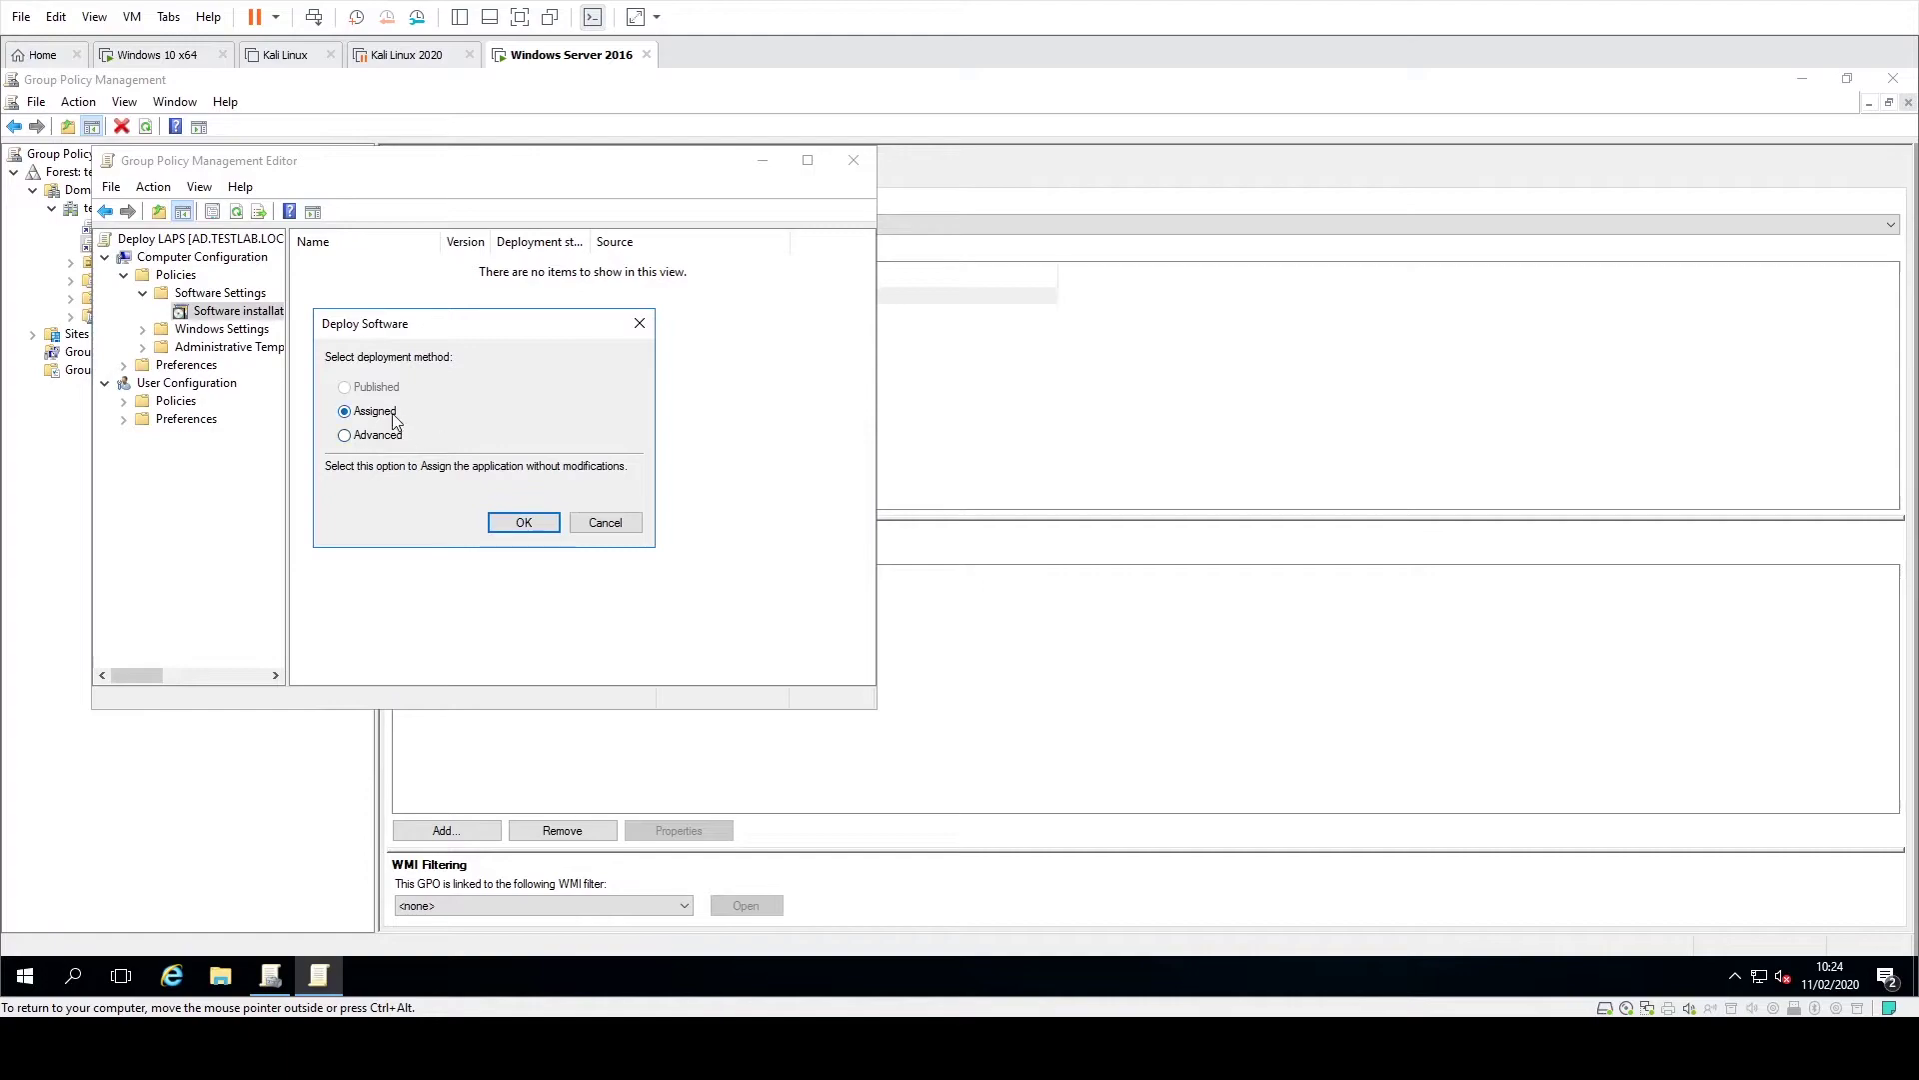
pyautogui.click(524, 524)
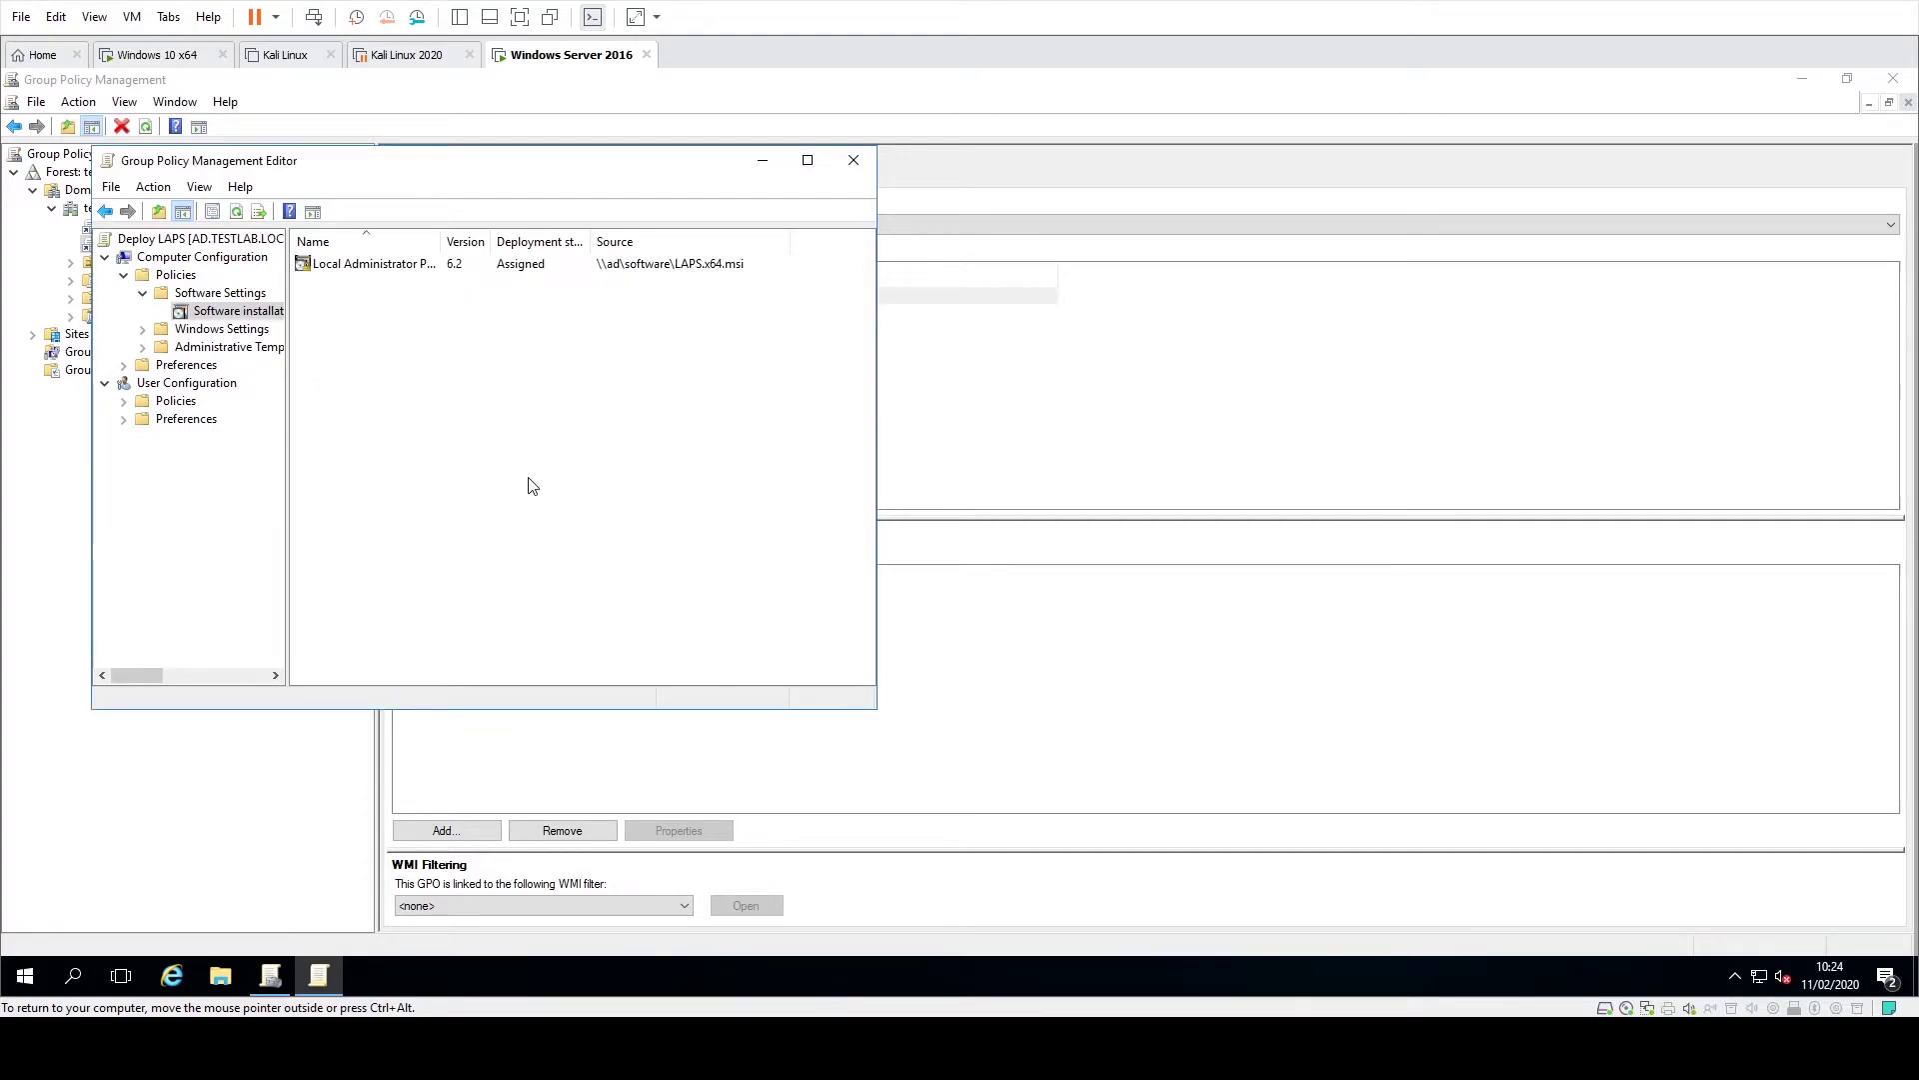
pyautogui.click(385, 268)
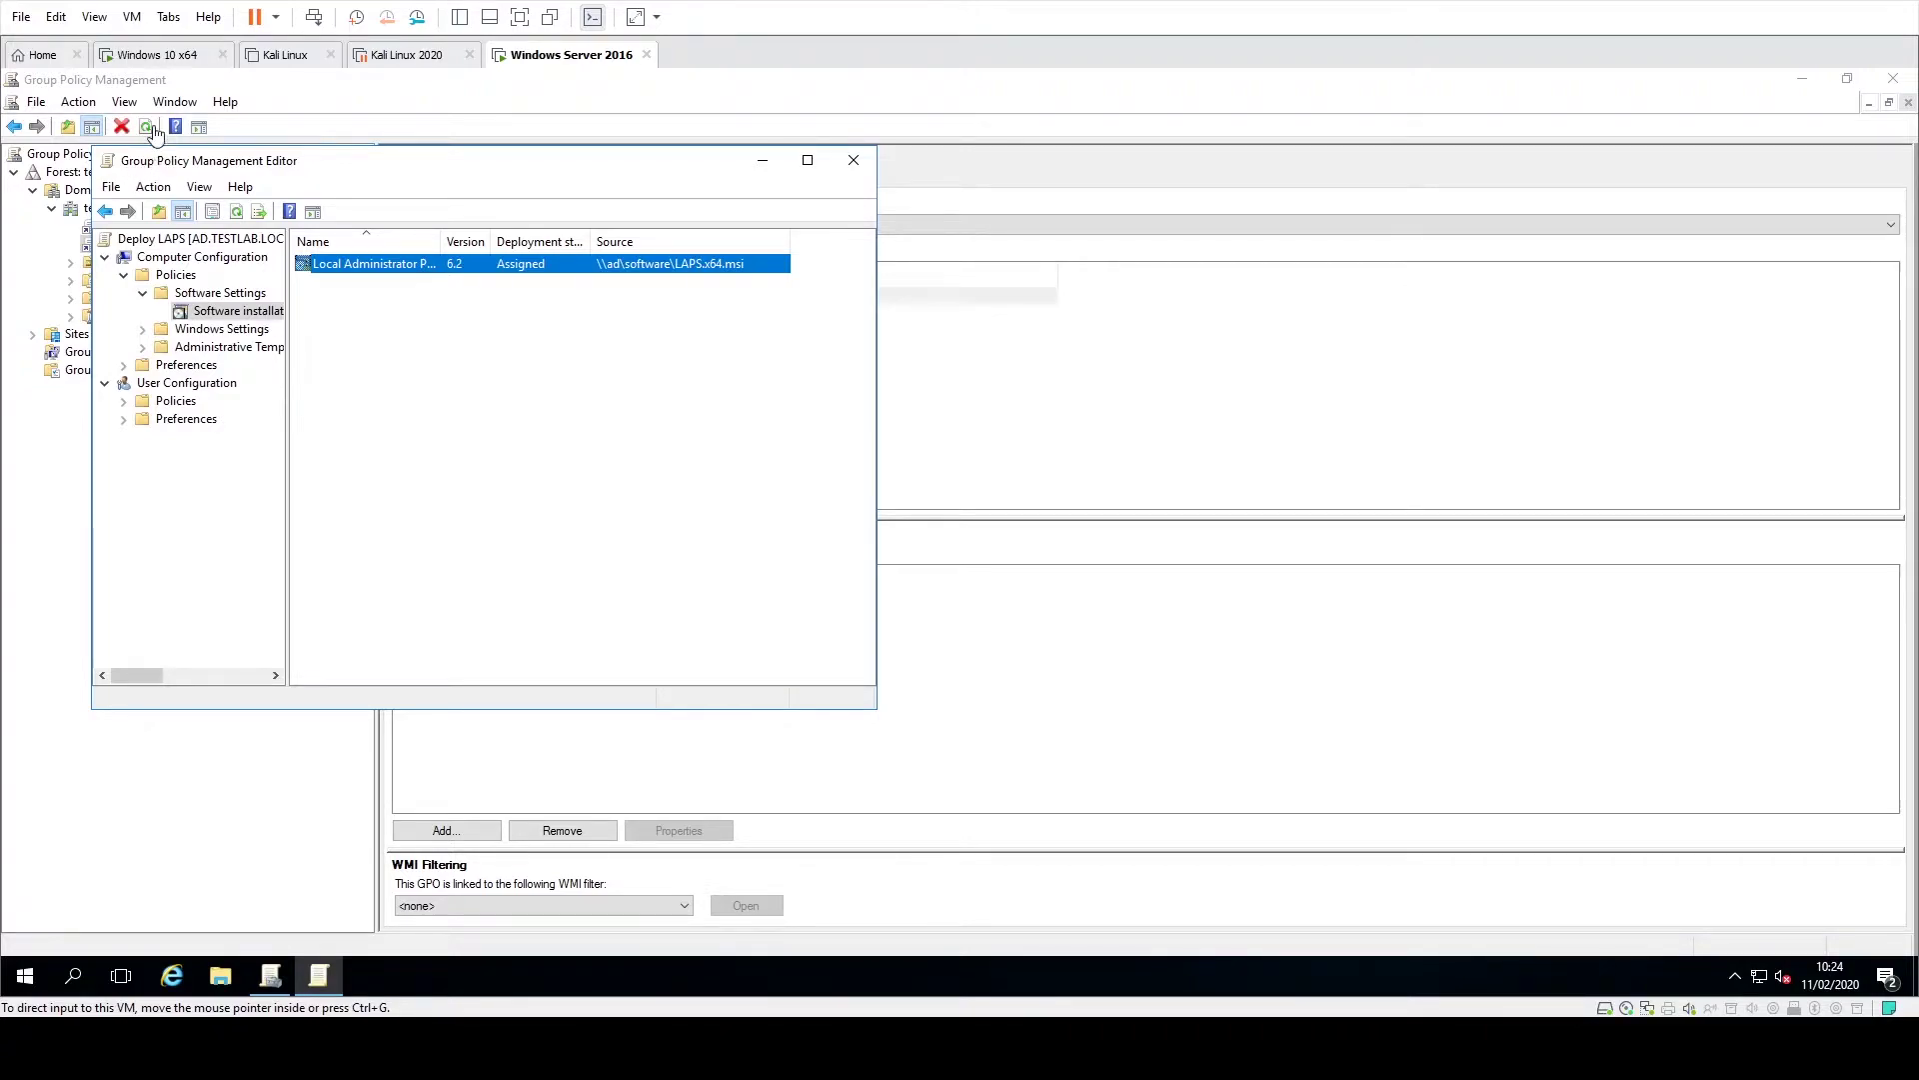
pyautogui.click(145, 56)
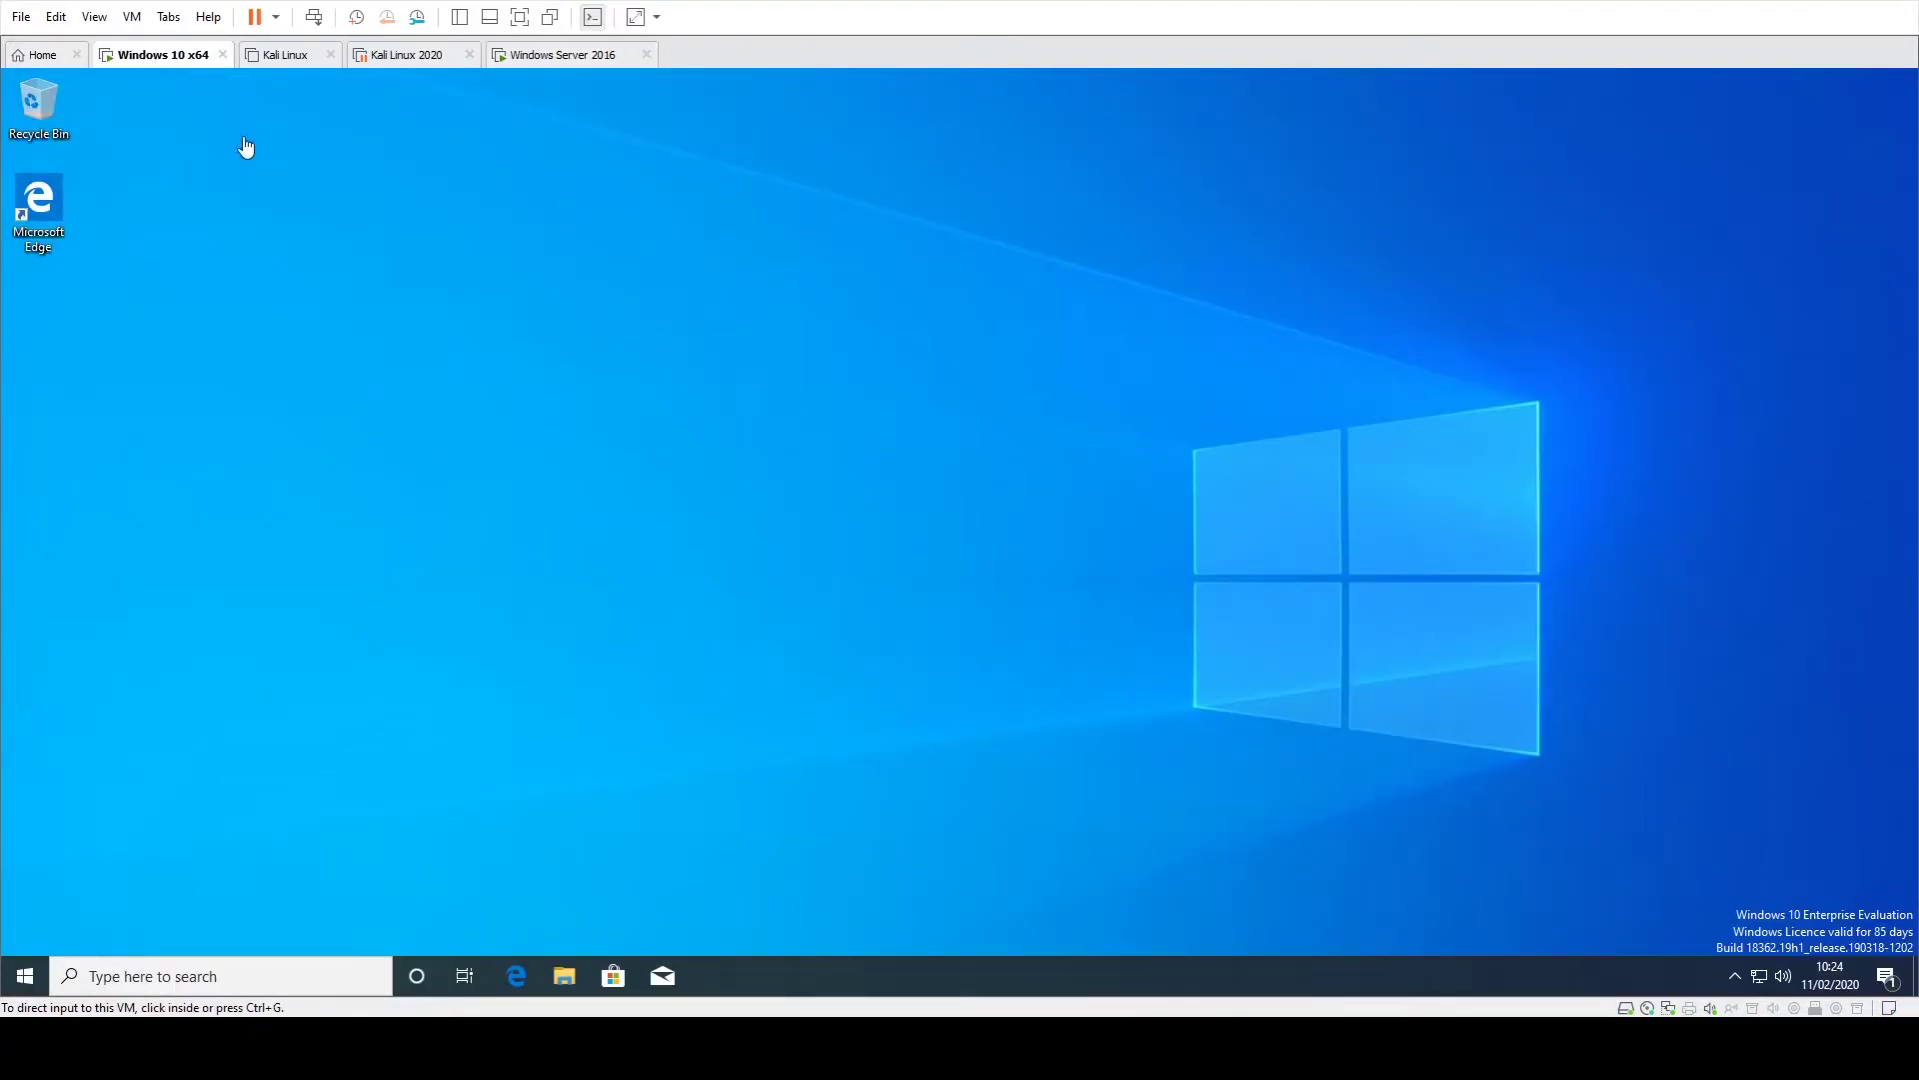
# Launch Command Prompt from the Start search with 'cmd'
pyautogui.click(42, 965)
pyautogui.write('cmd')
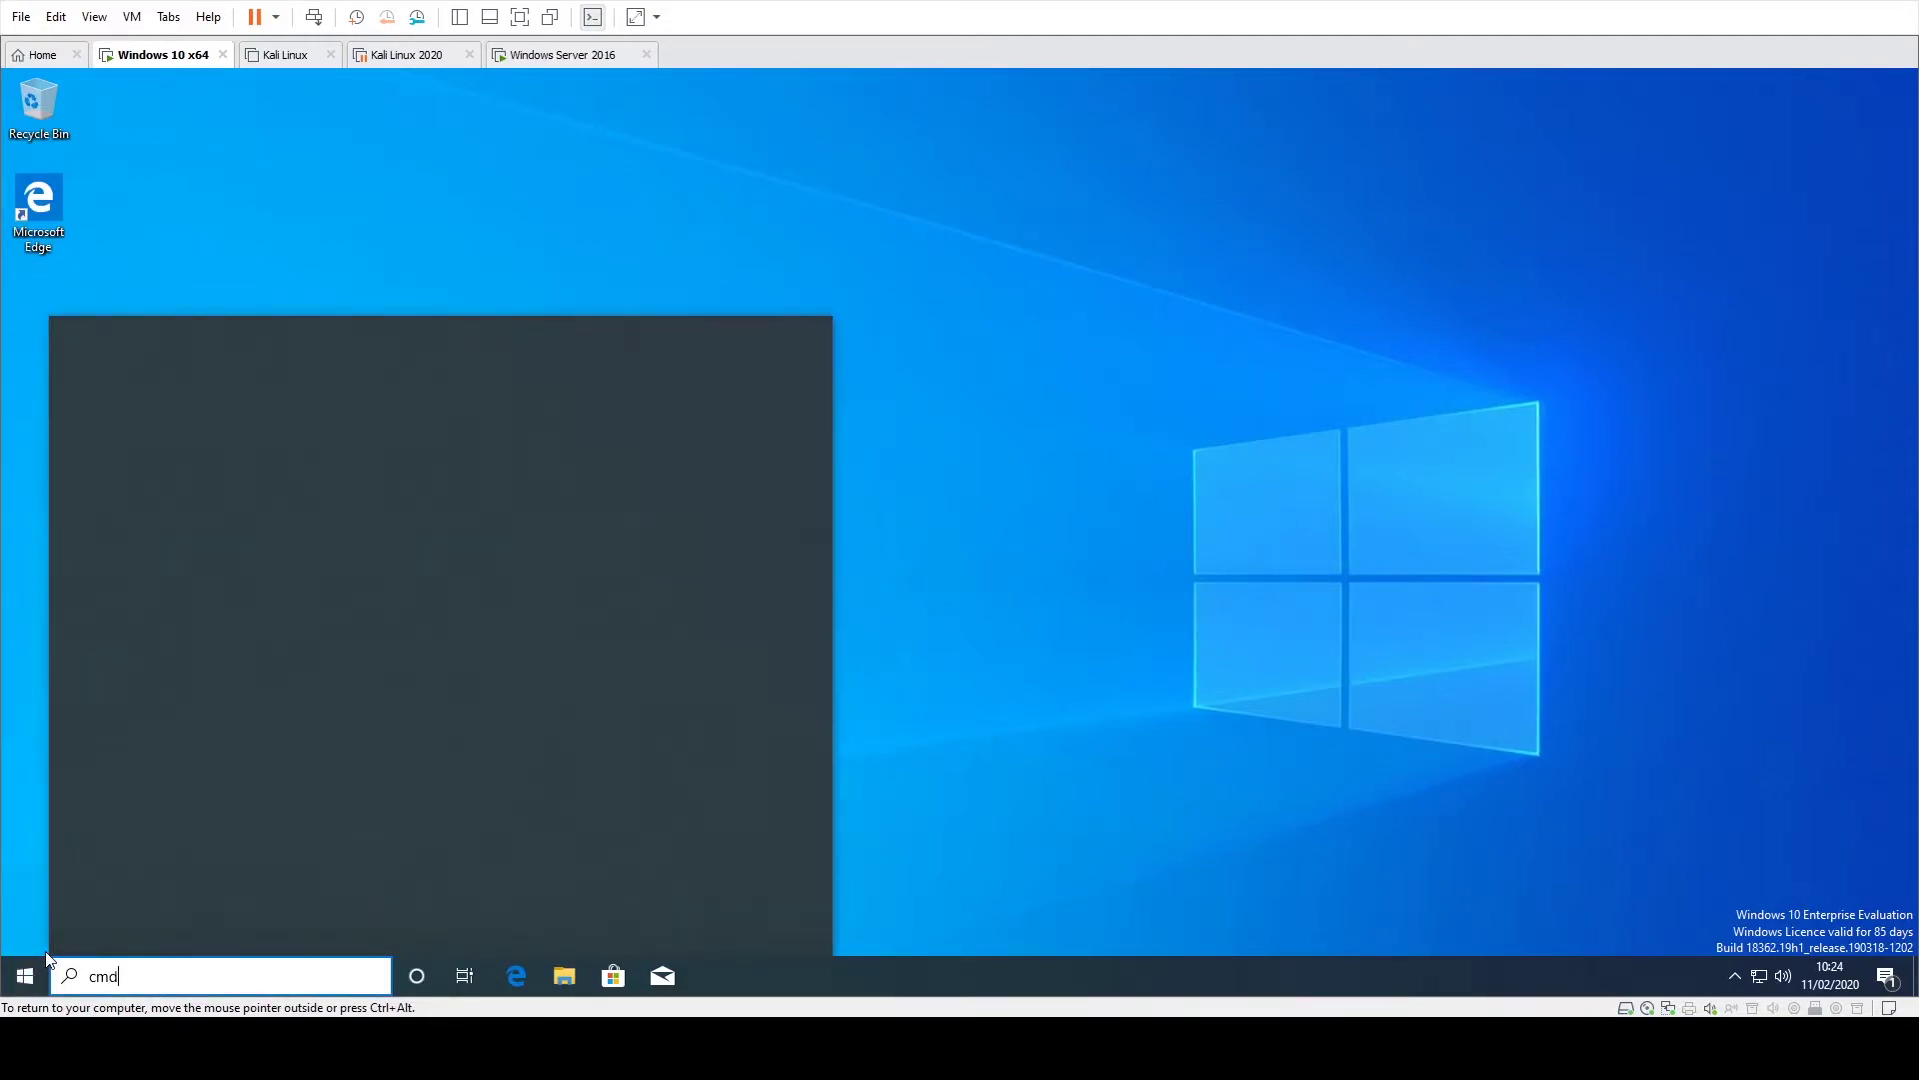
pyautogui.press('Return')
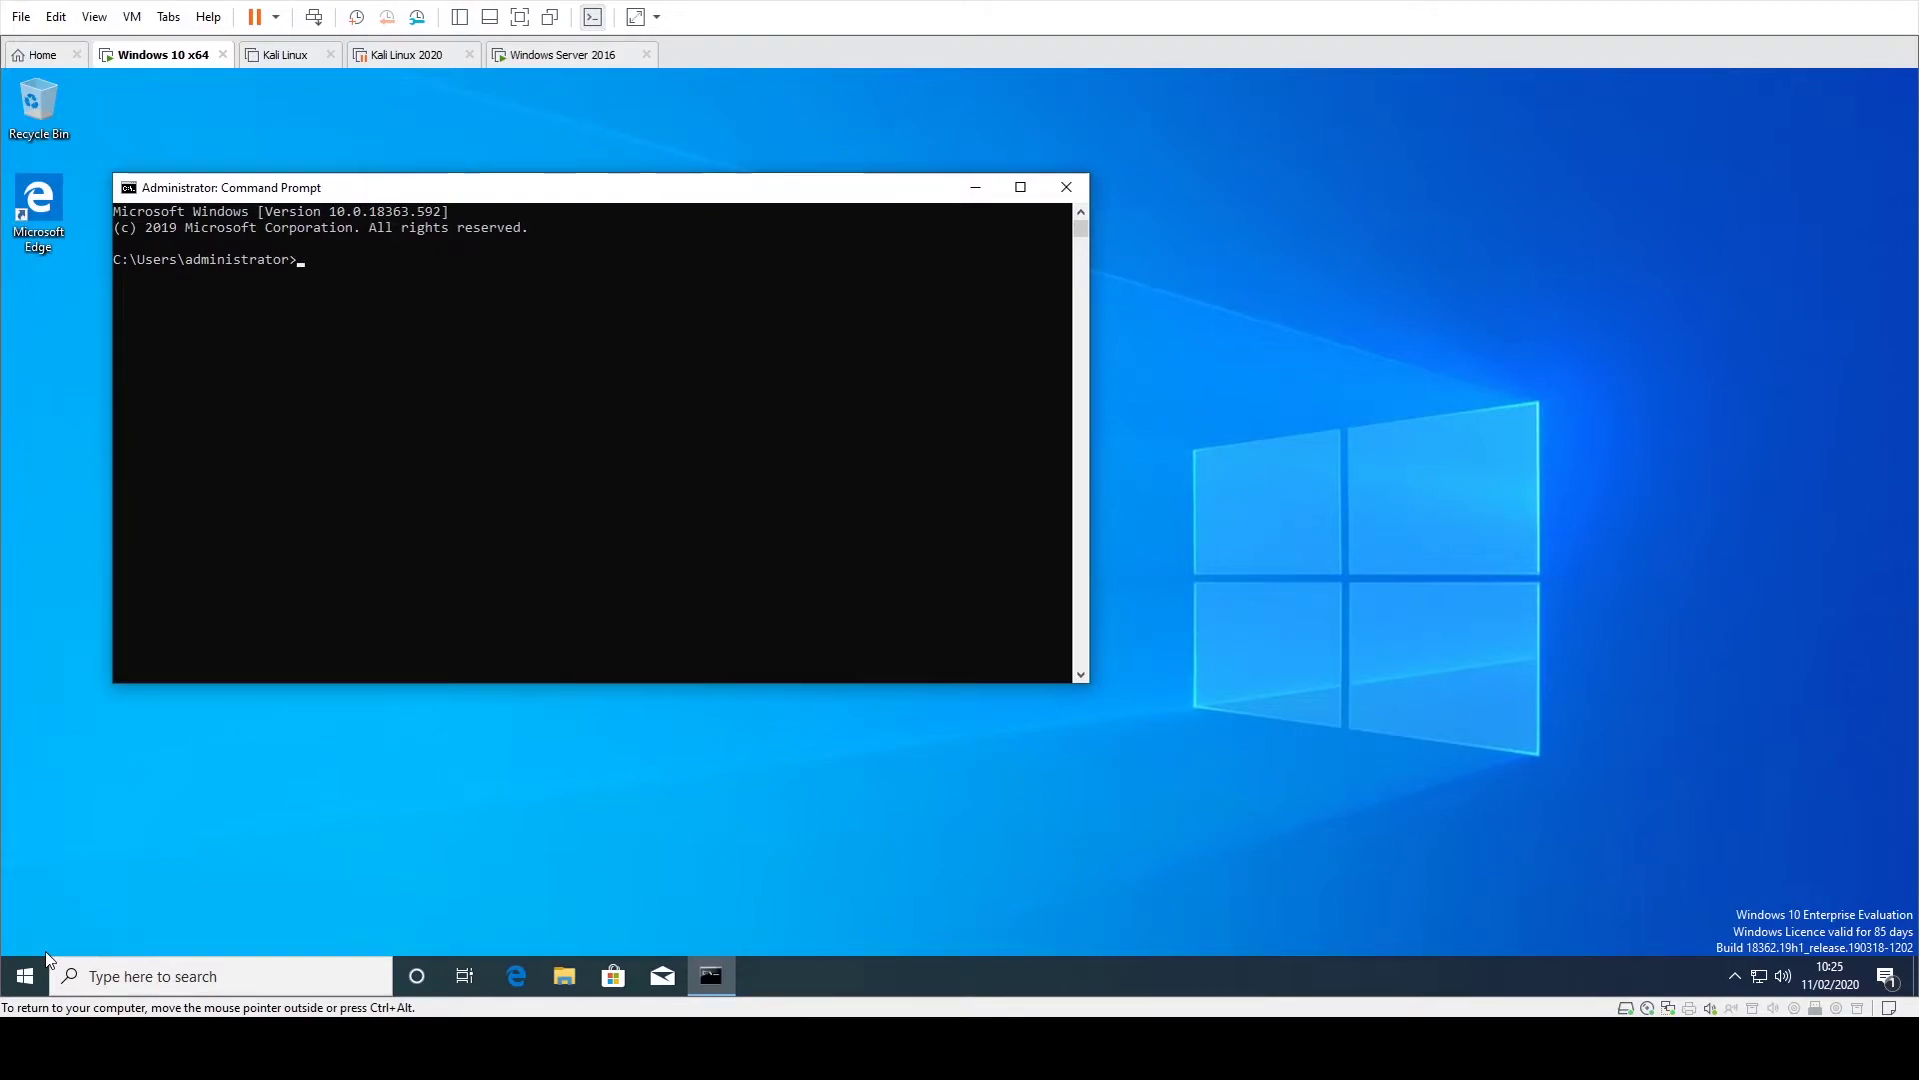
# Run gpupdate /force, confirm the restart with Y, and dismiss the sign-out notice
pyautogui.write('gpupdate /force')
pyautogui.press('Return')
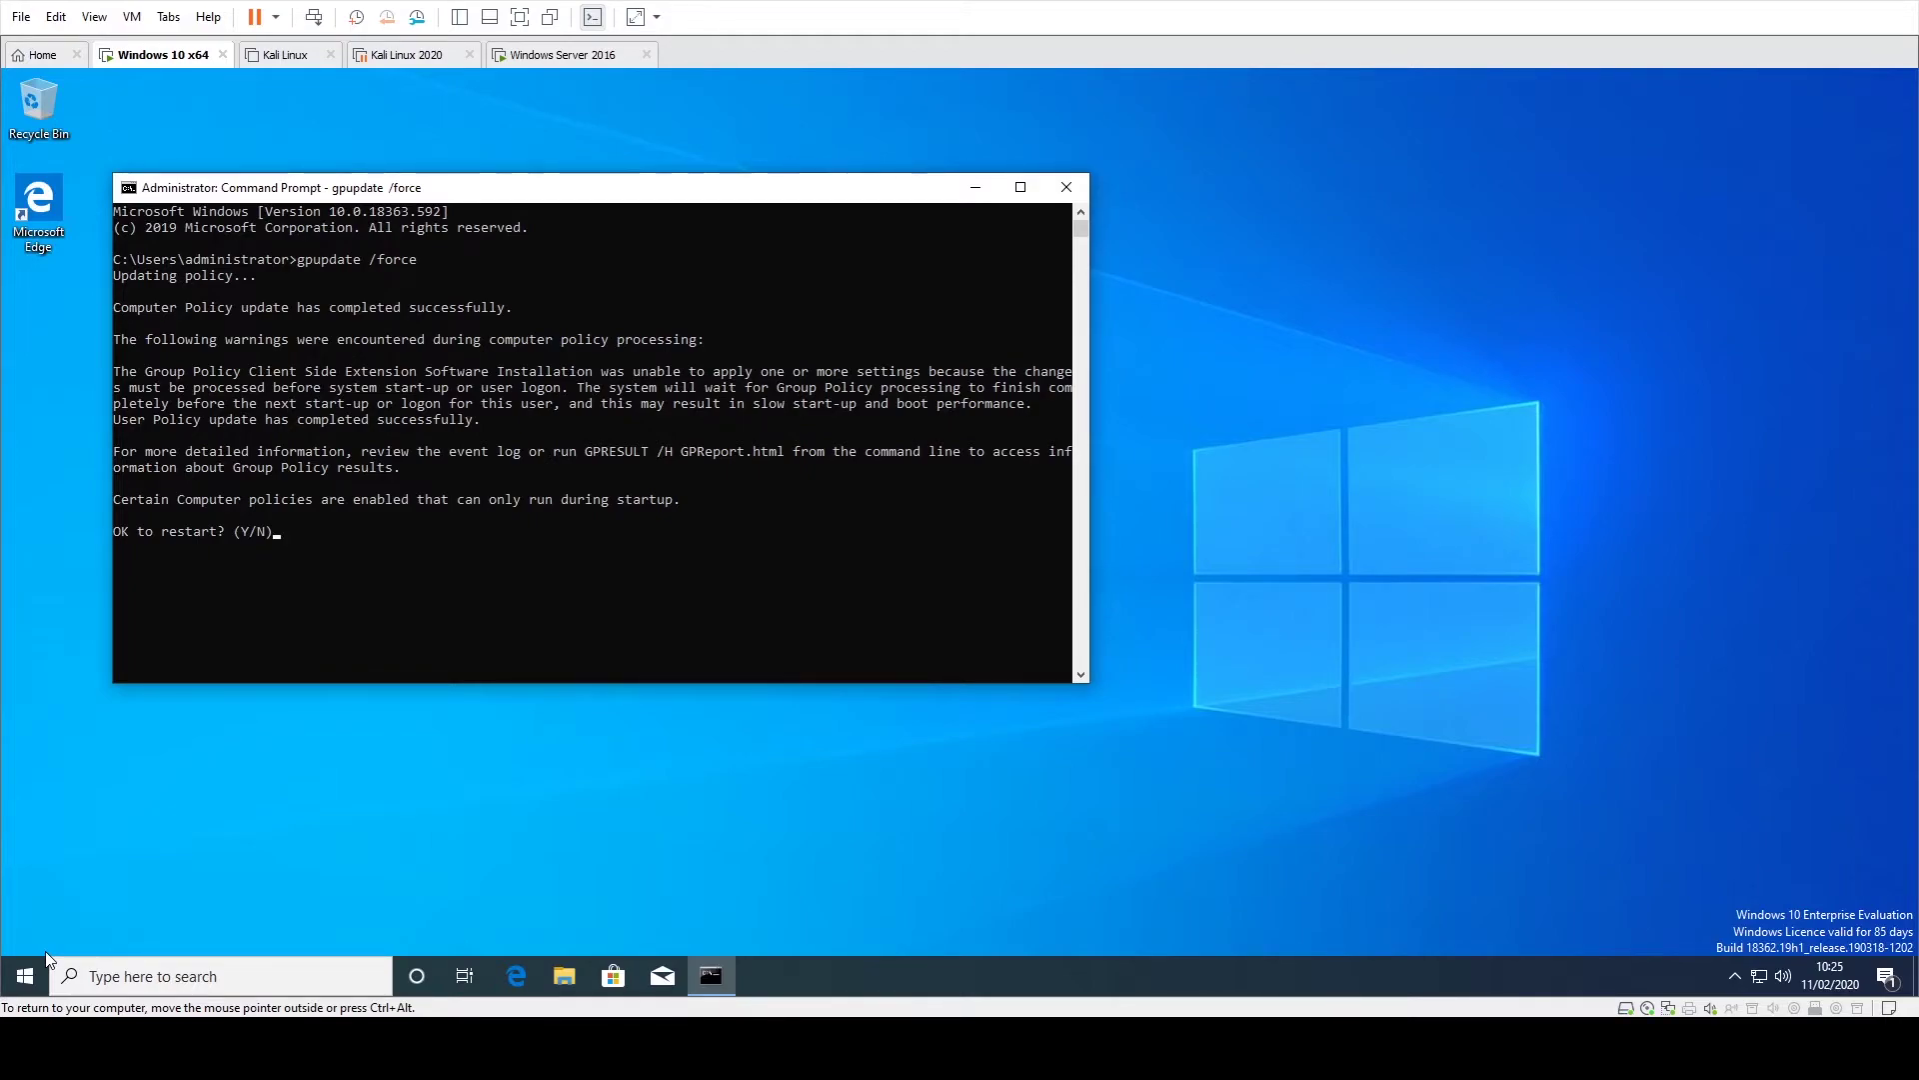
pyautogui.write('y')
pyautogui.press('Return')
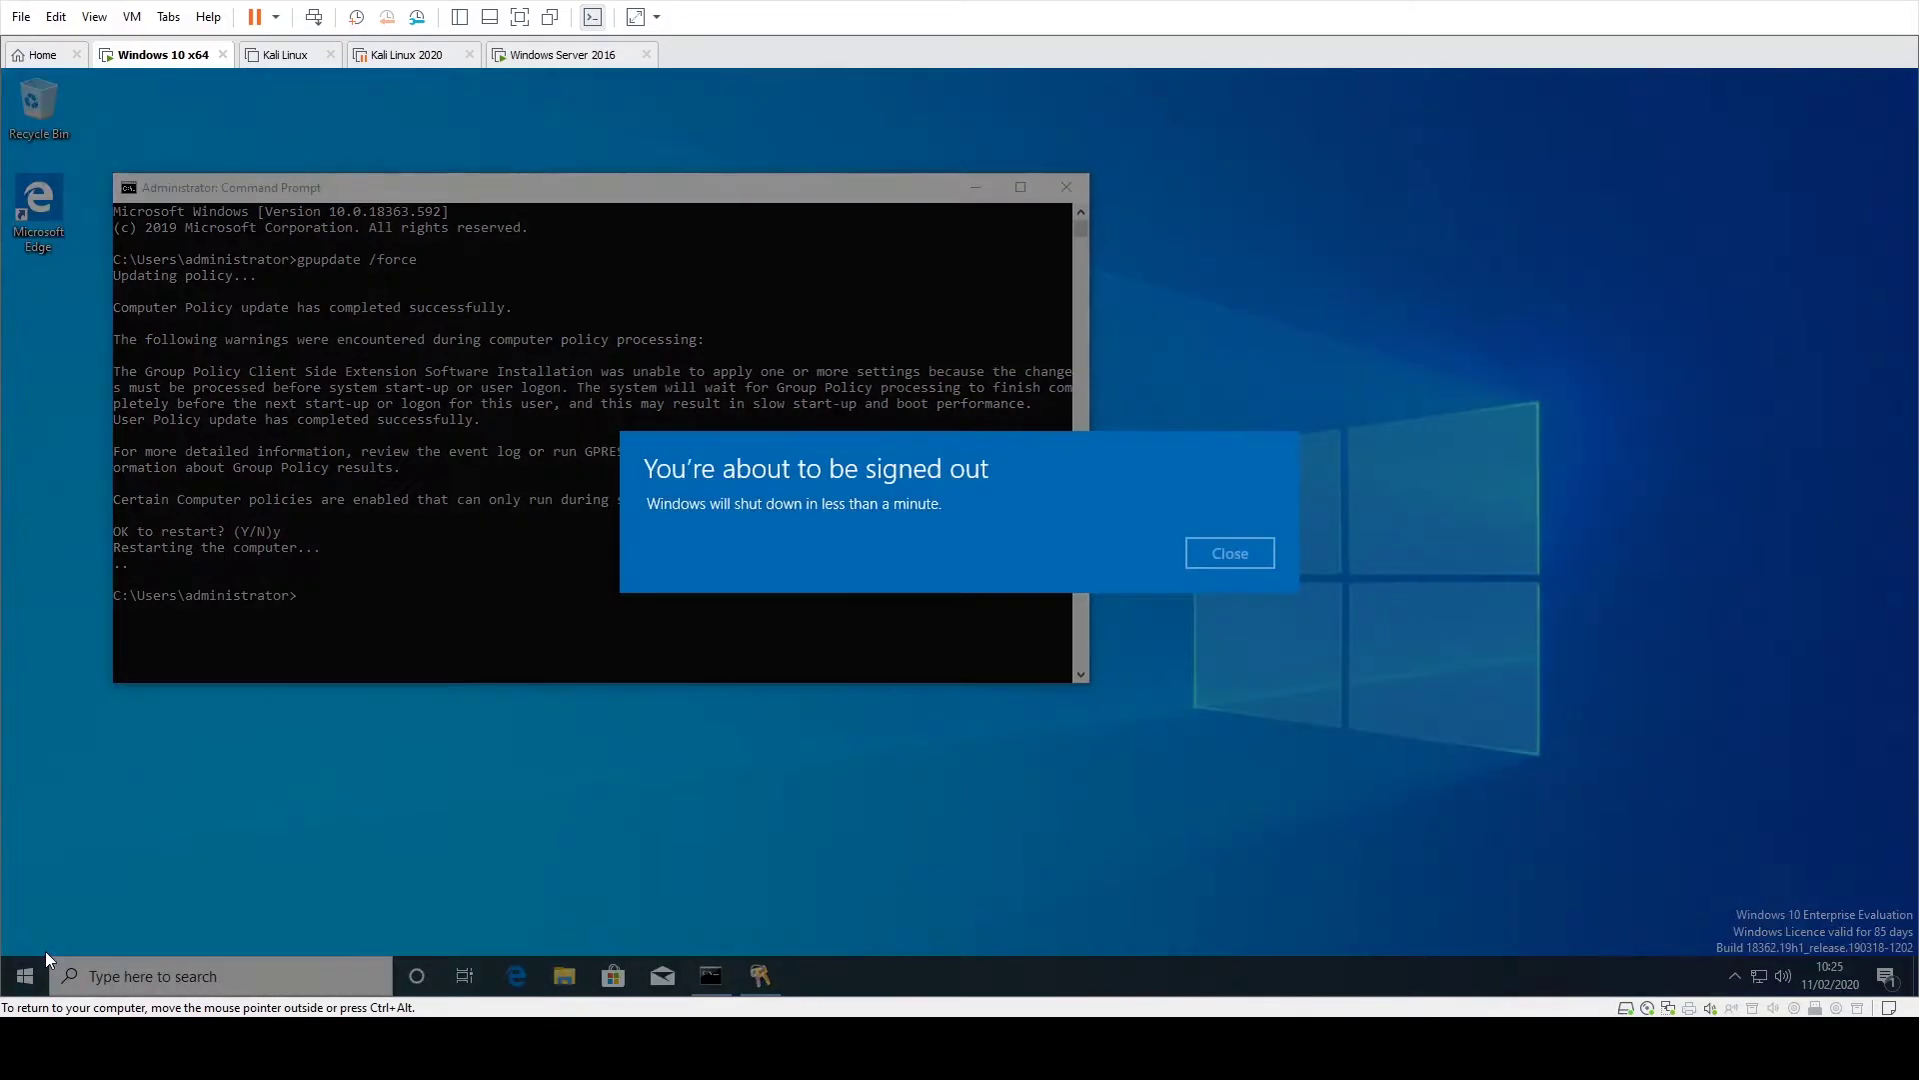
pyautogui.click(1235, 554)
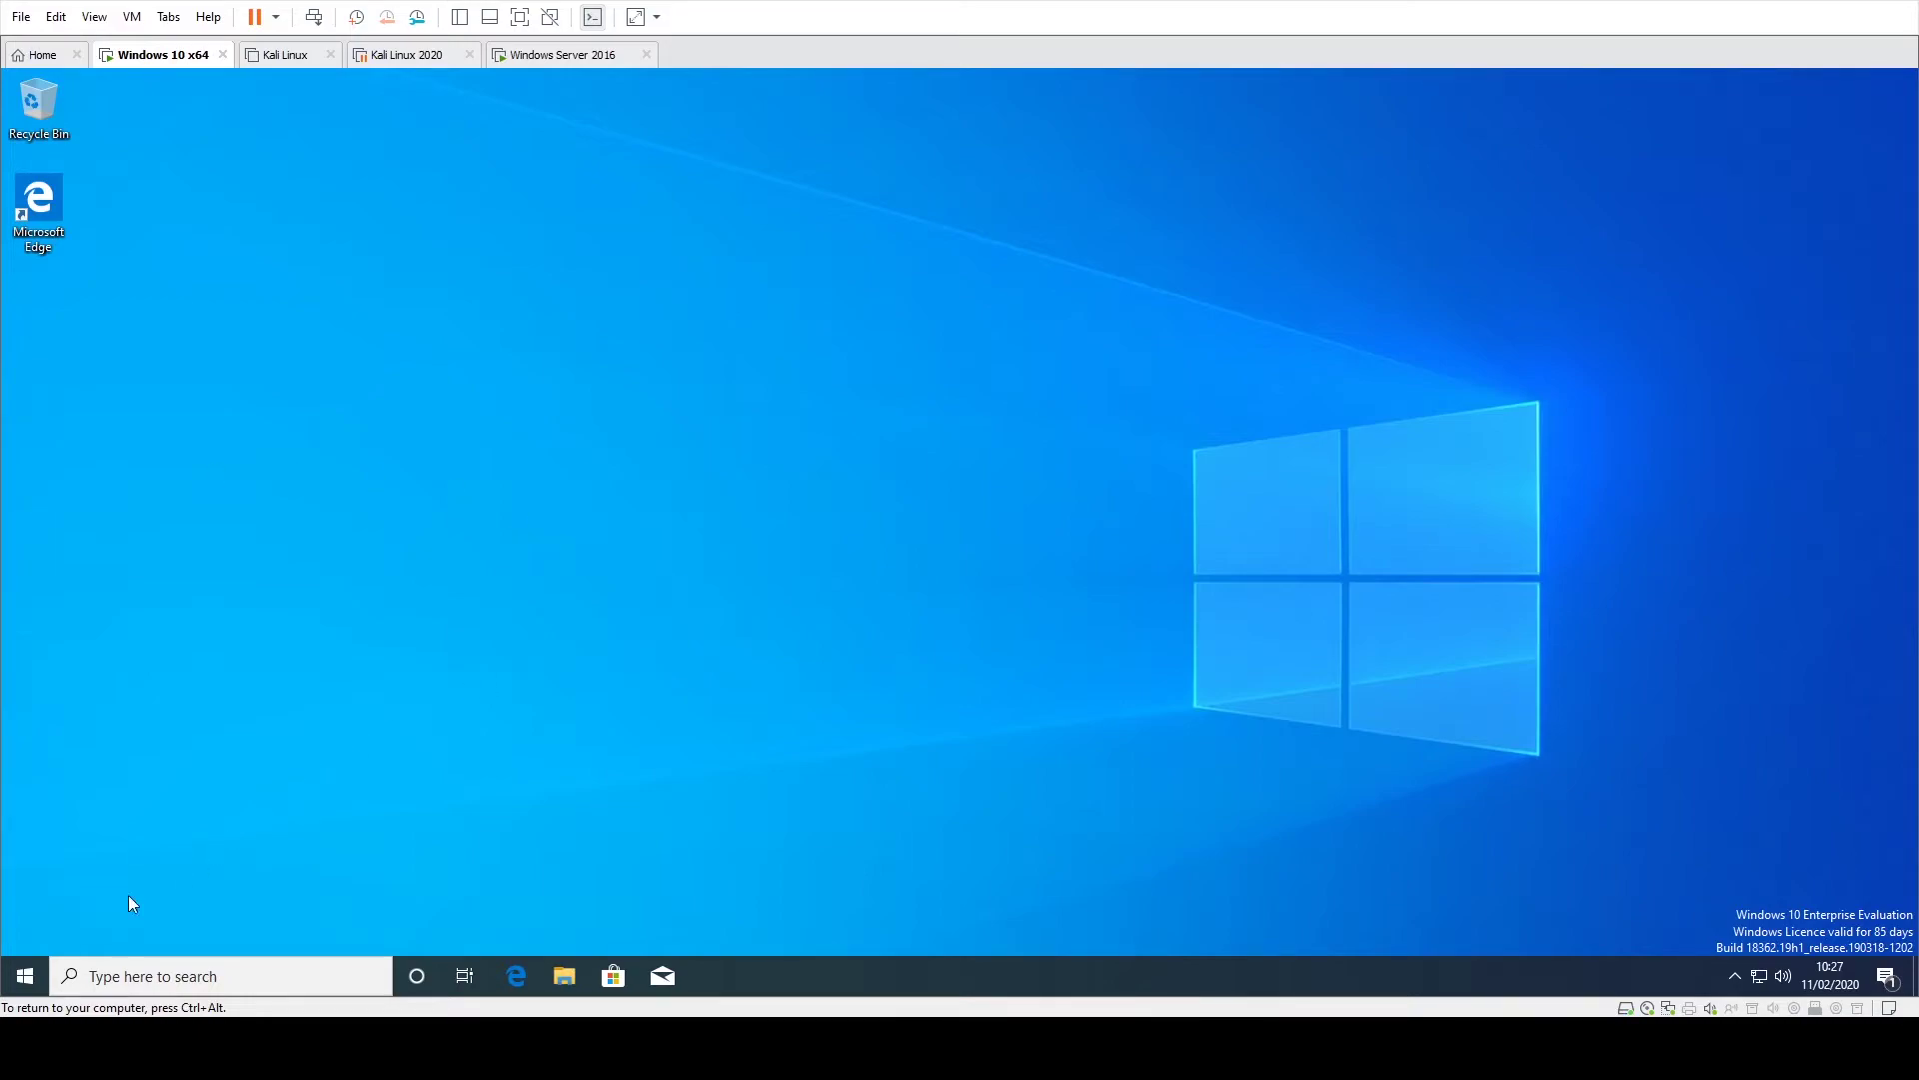
# Open Add or remove programs and check Local Administrator Password Solution 6.2.0.0 in the installed apps
pyautogui.click(25, 976)
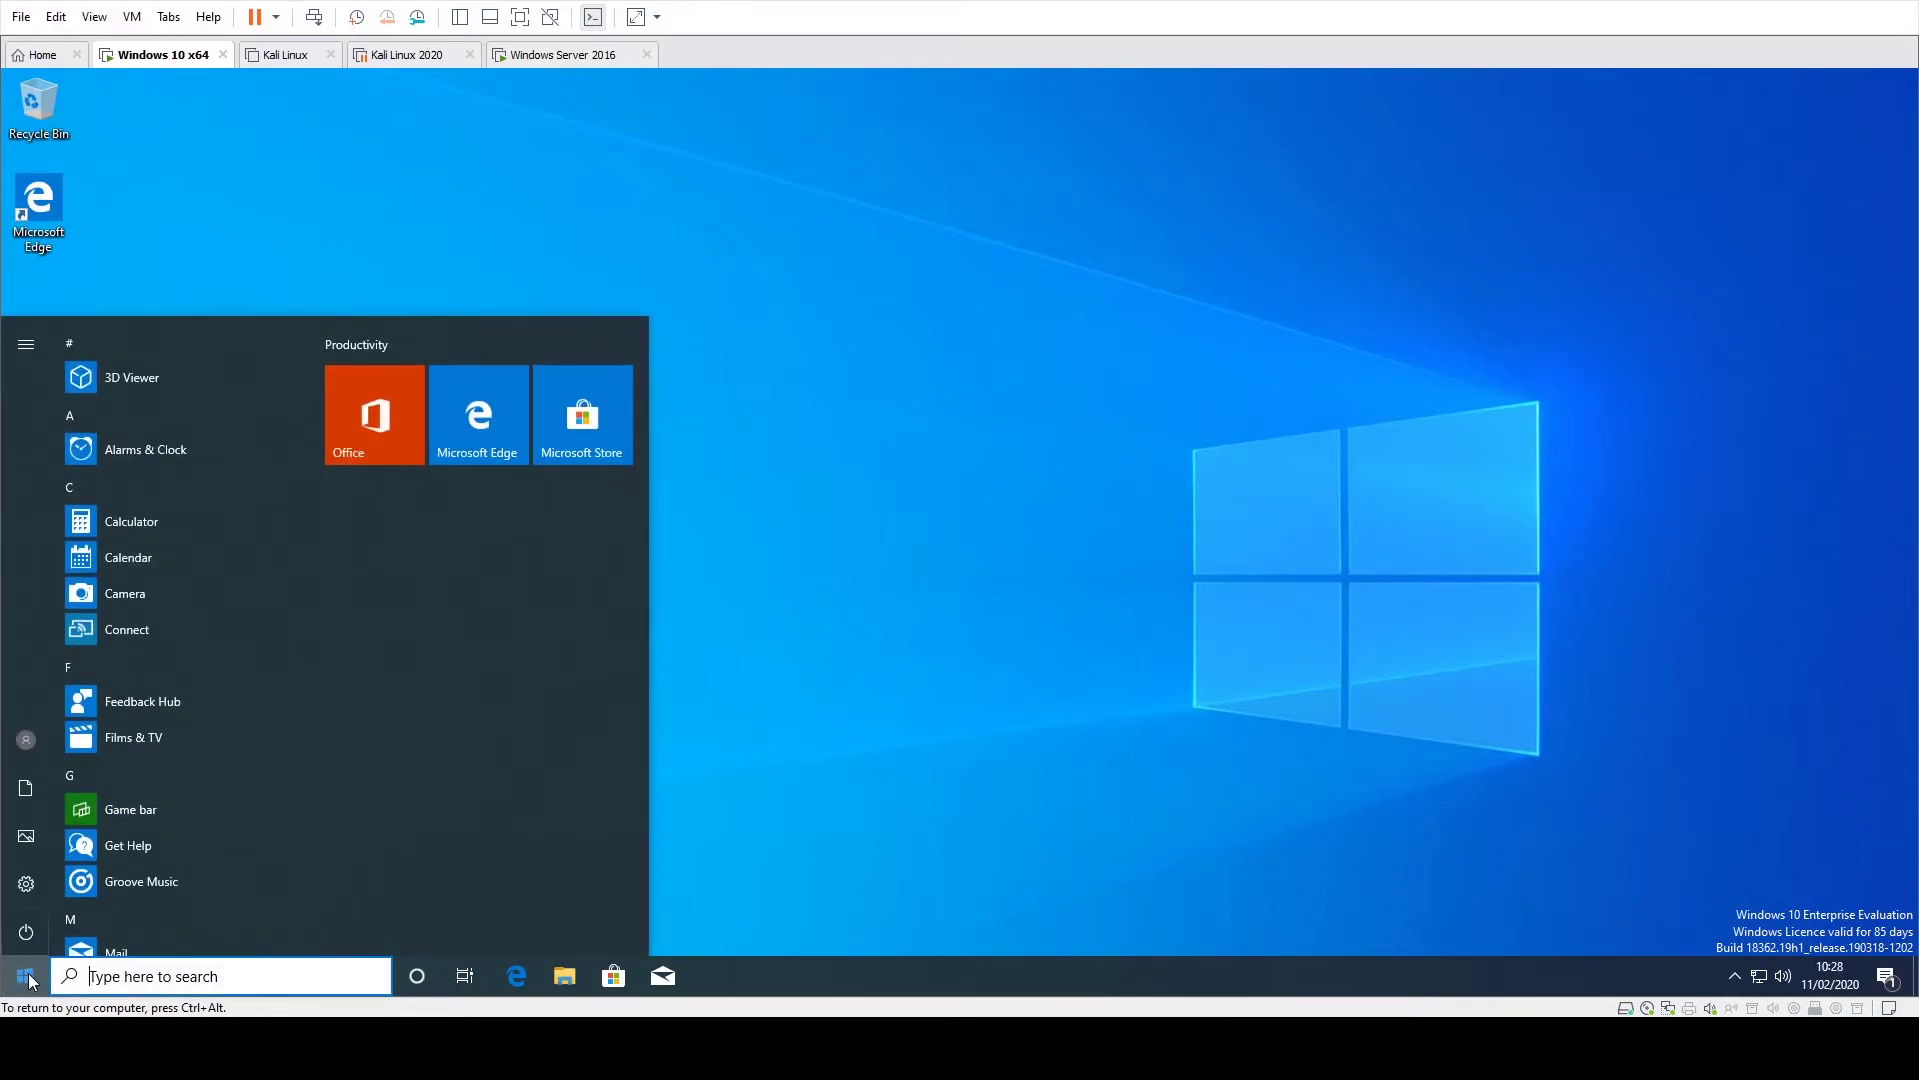
pyautogui.write('add')
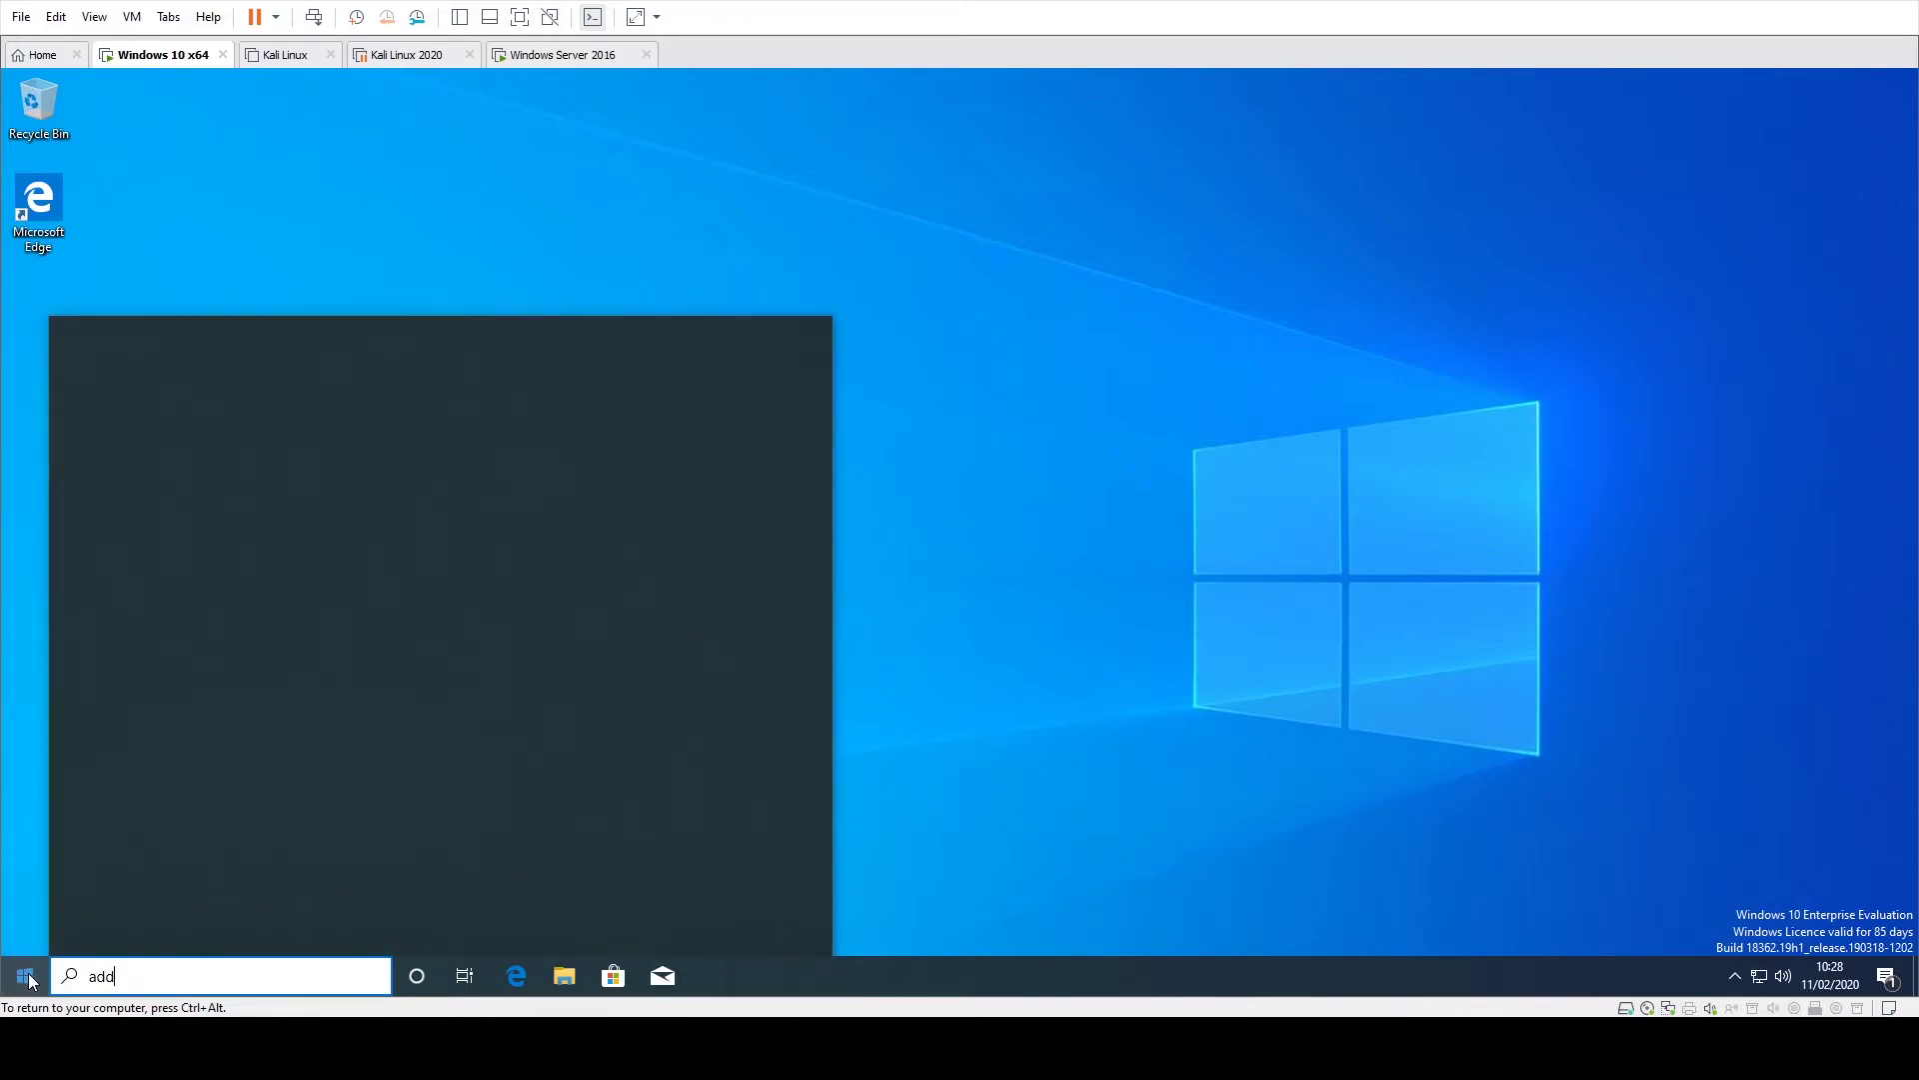
pyautogui.click(183, 438)
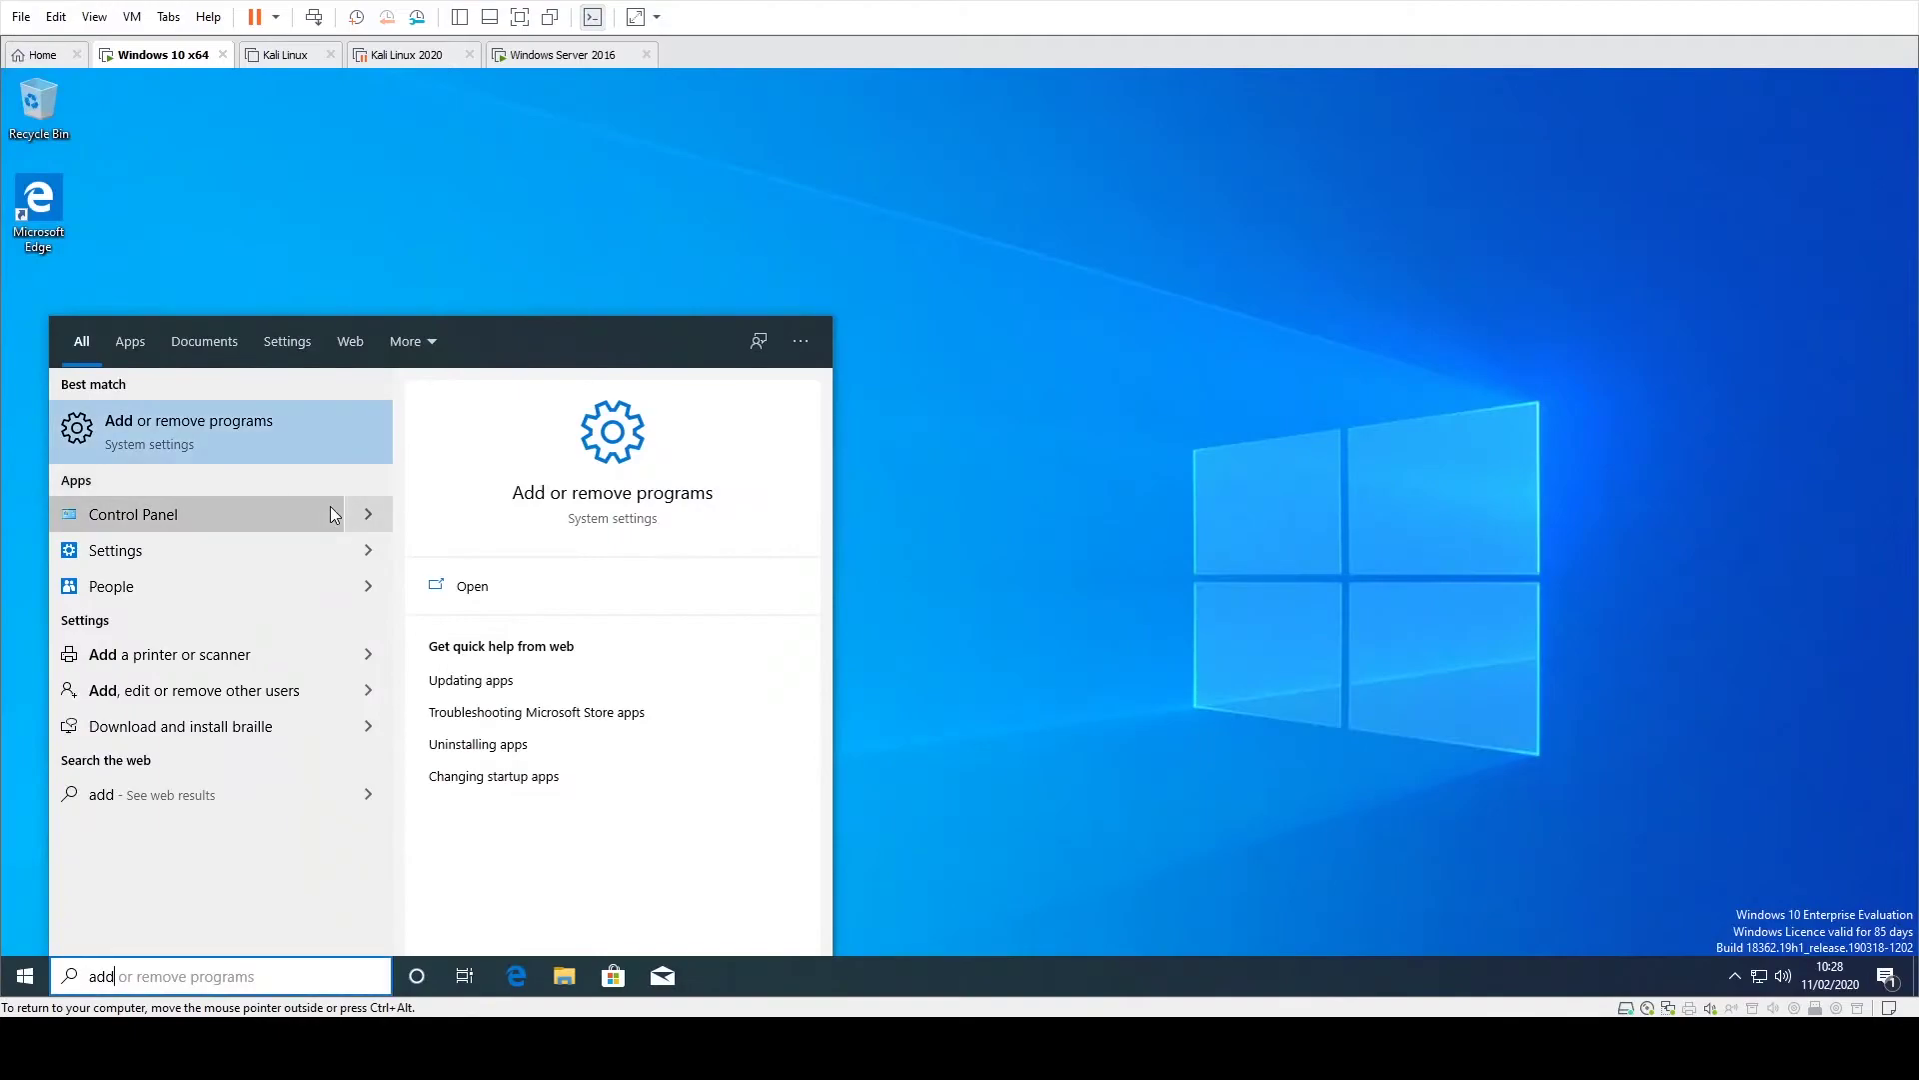
pyautogui.click(236, 432)
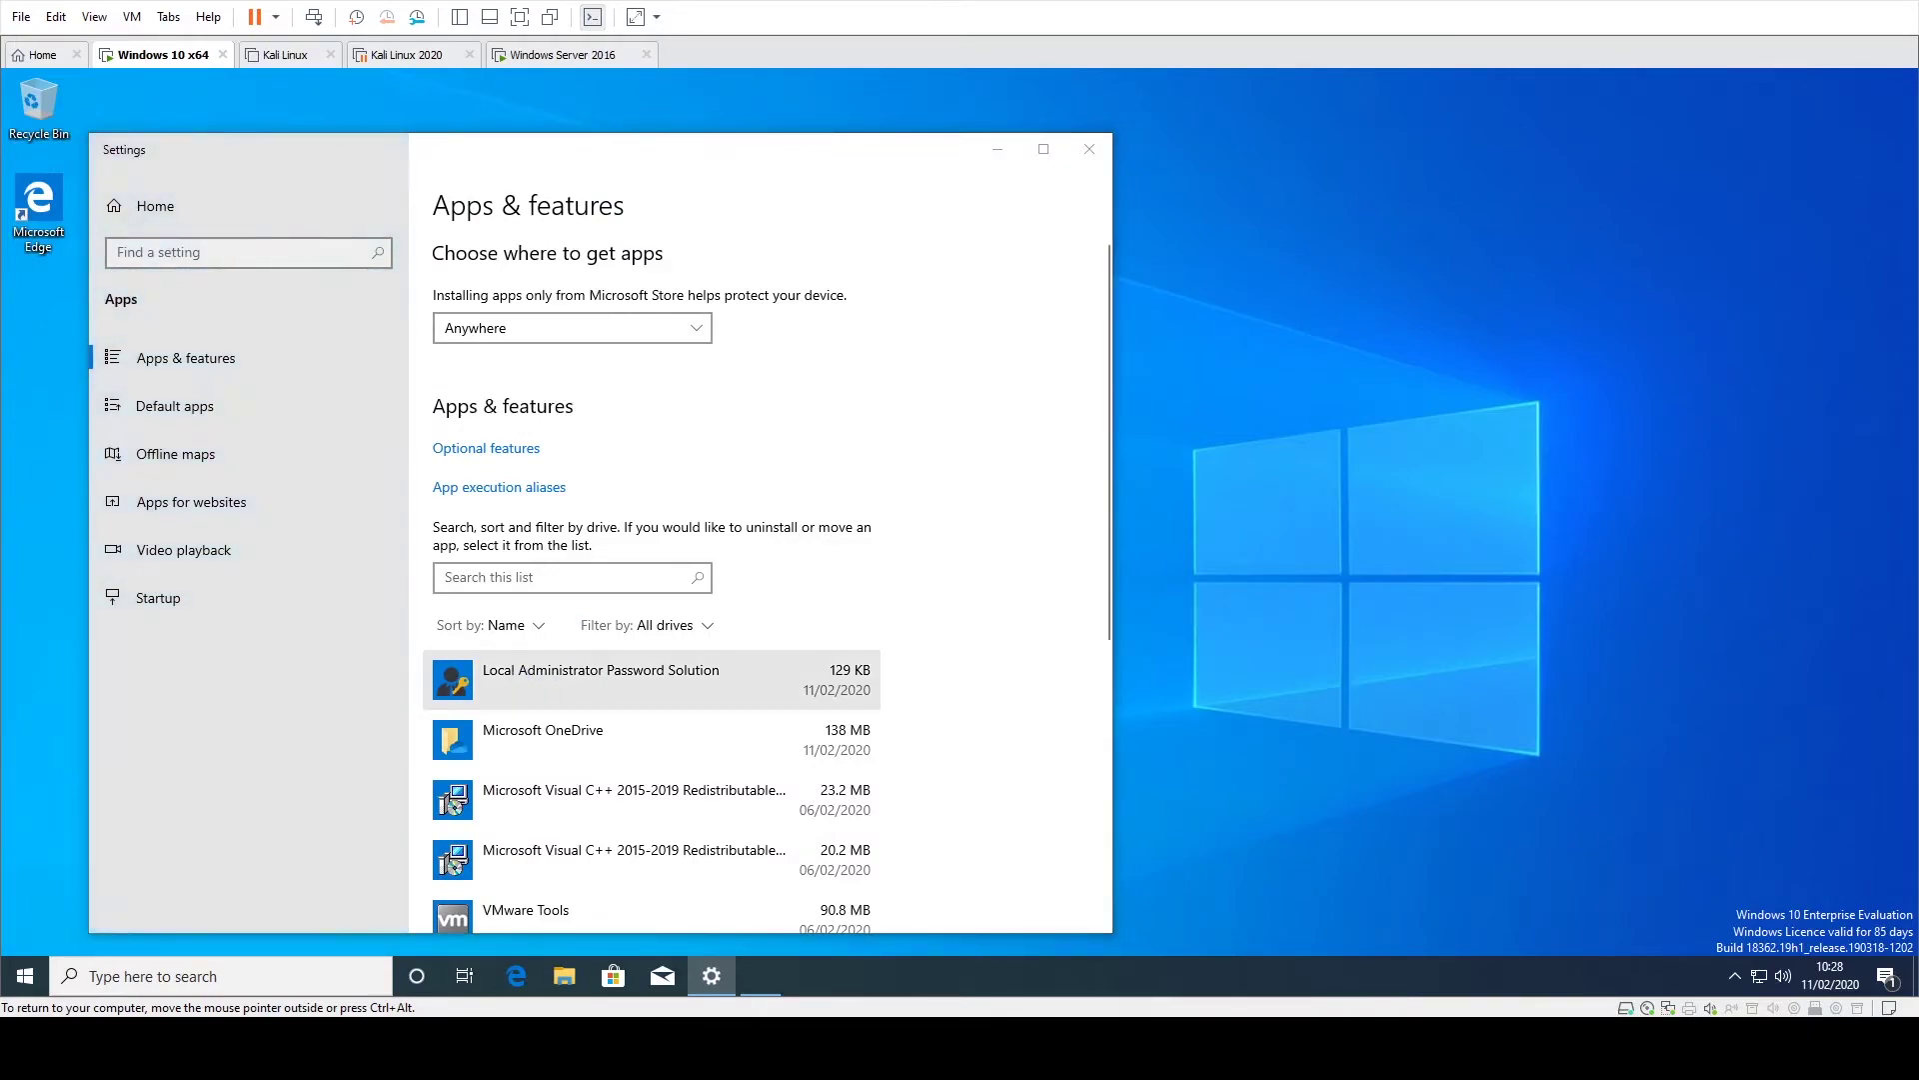
pyautogui.click(625, 694)
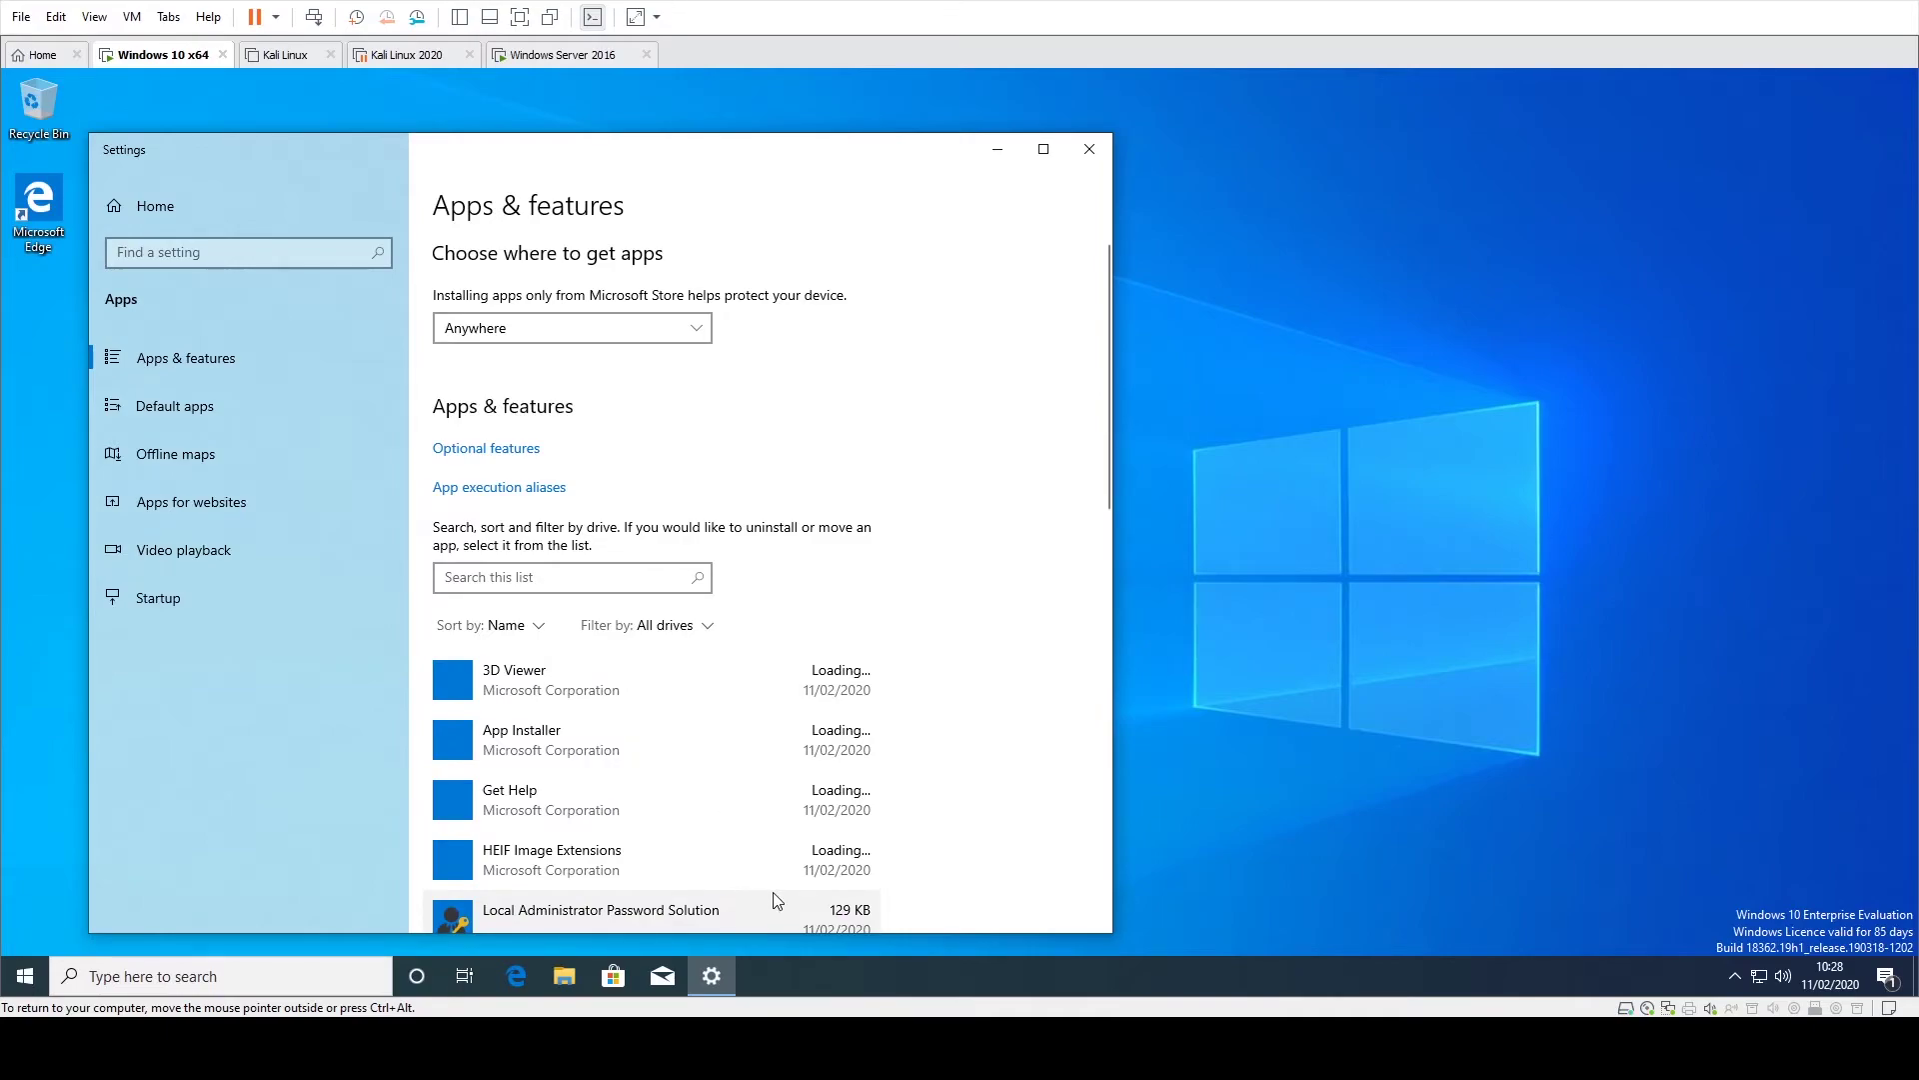
pyautogui.scroll(-5, 778, 901)
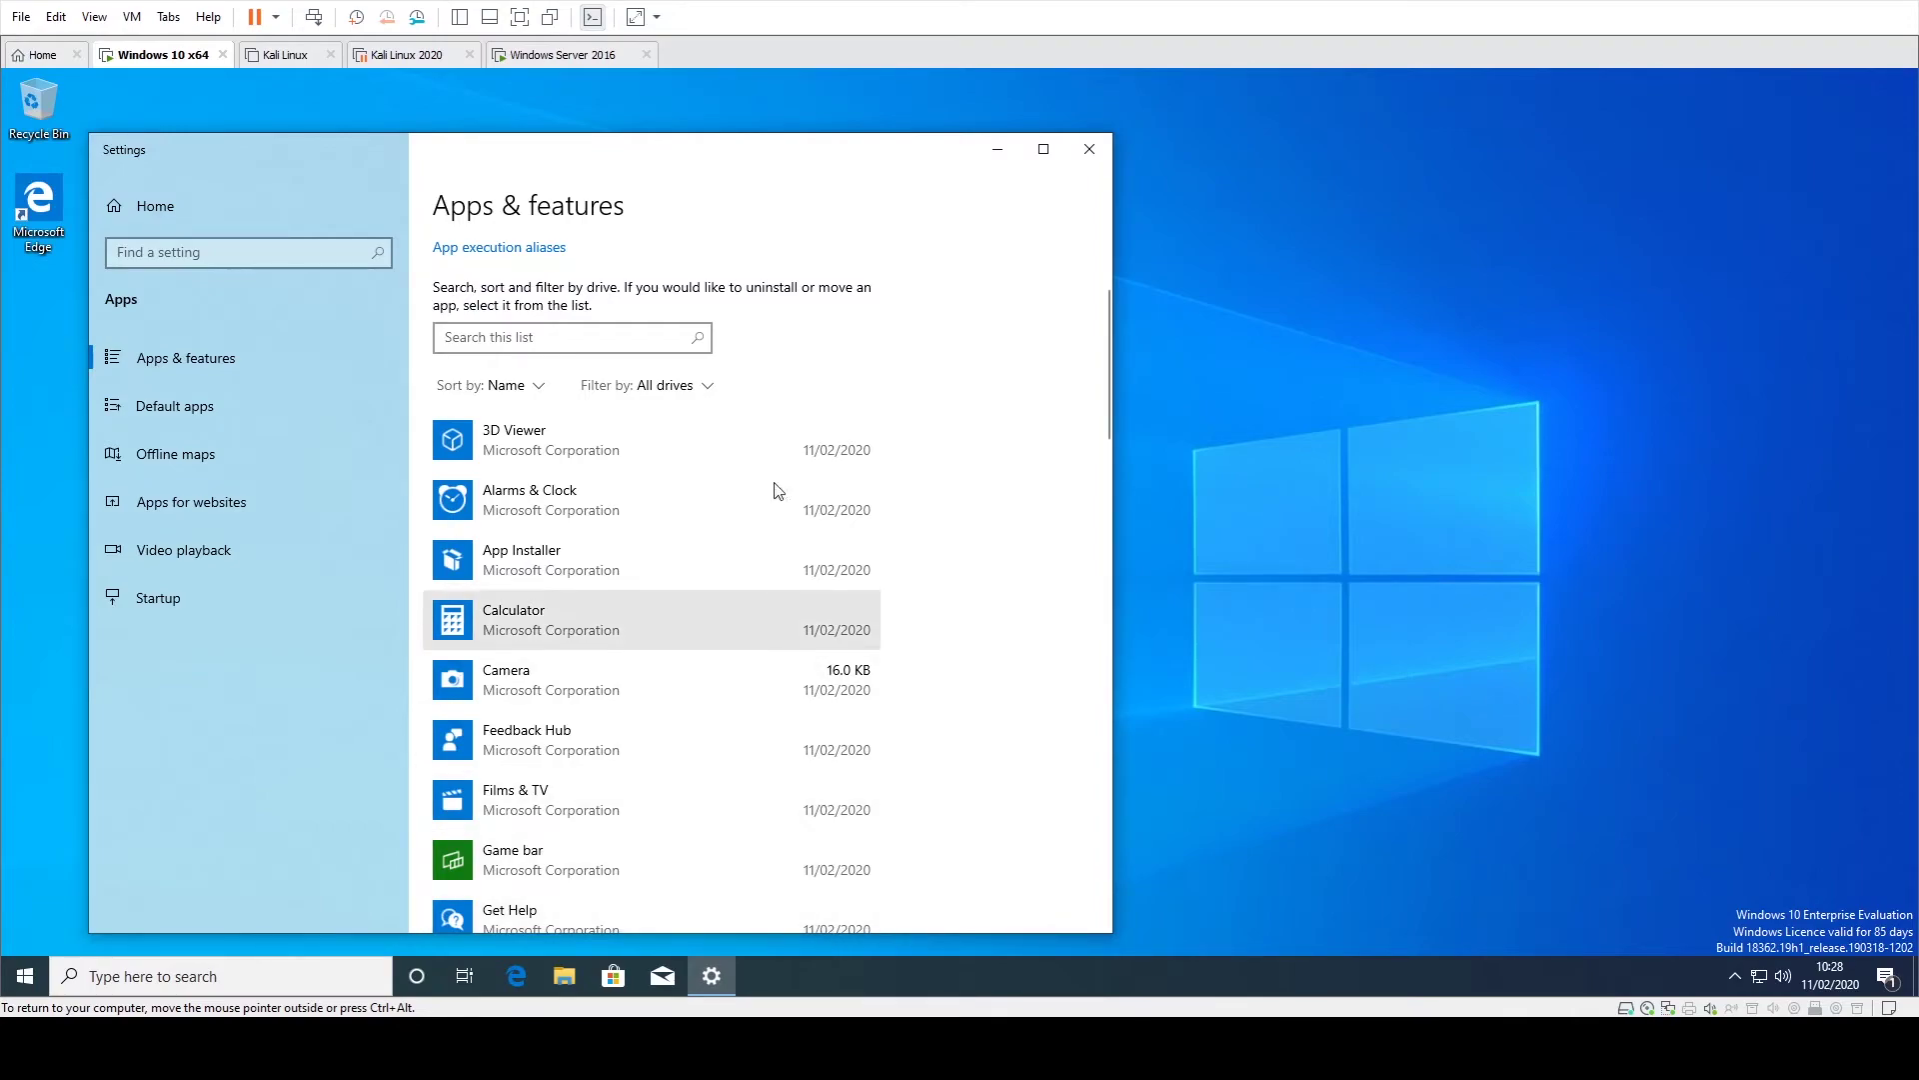
# On the Windows Server 2016 VM, launch LAPS UI from the Start menu
pyautogui.click(533, 62)
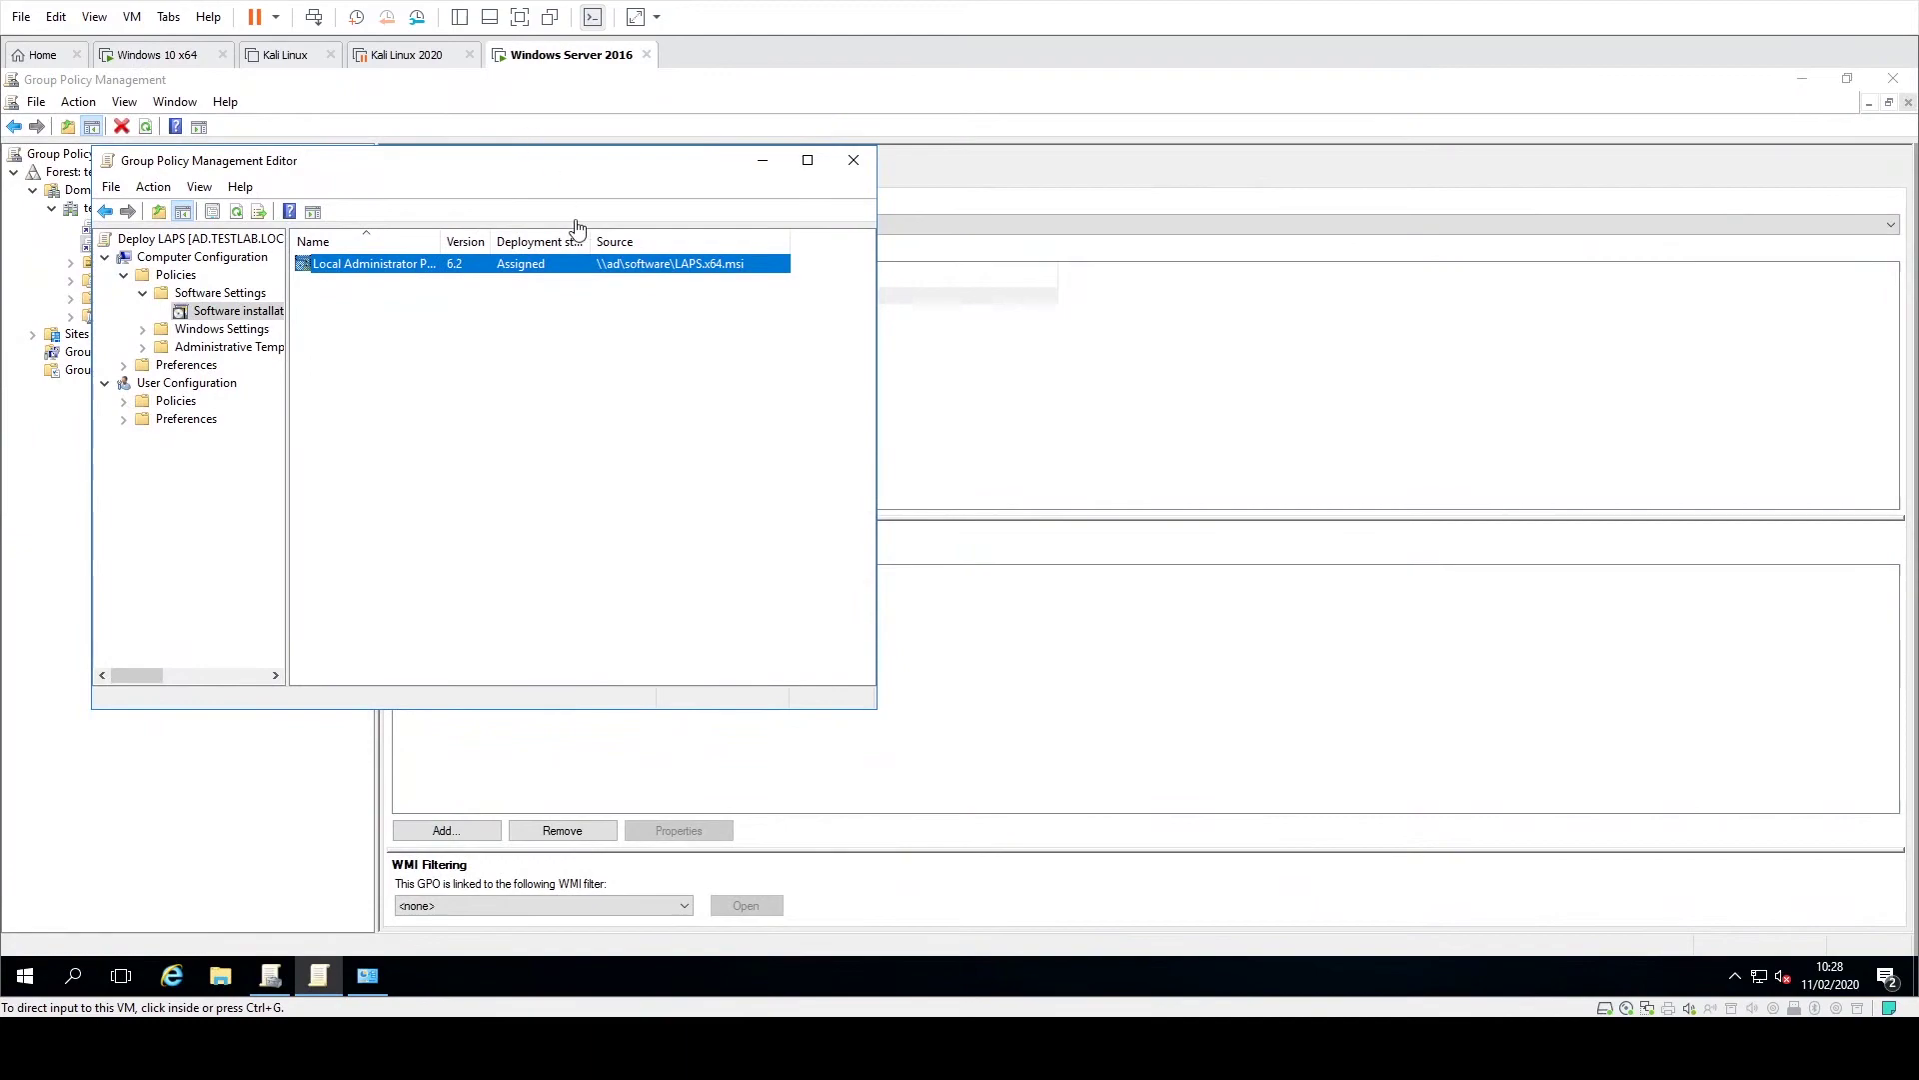
pyautogui.click(28, 985)
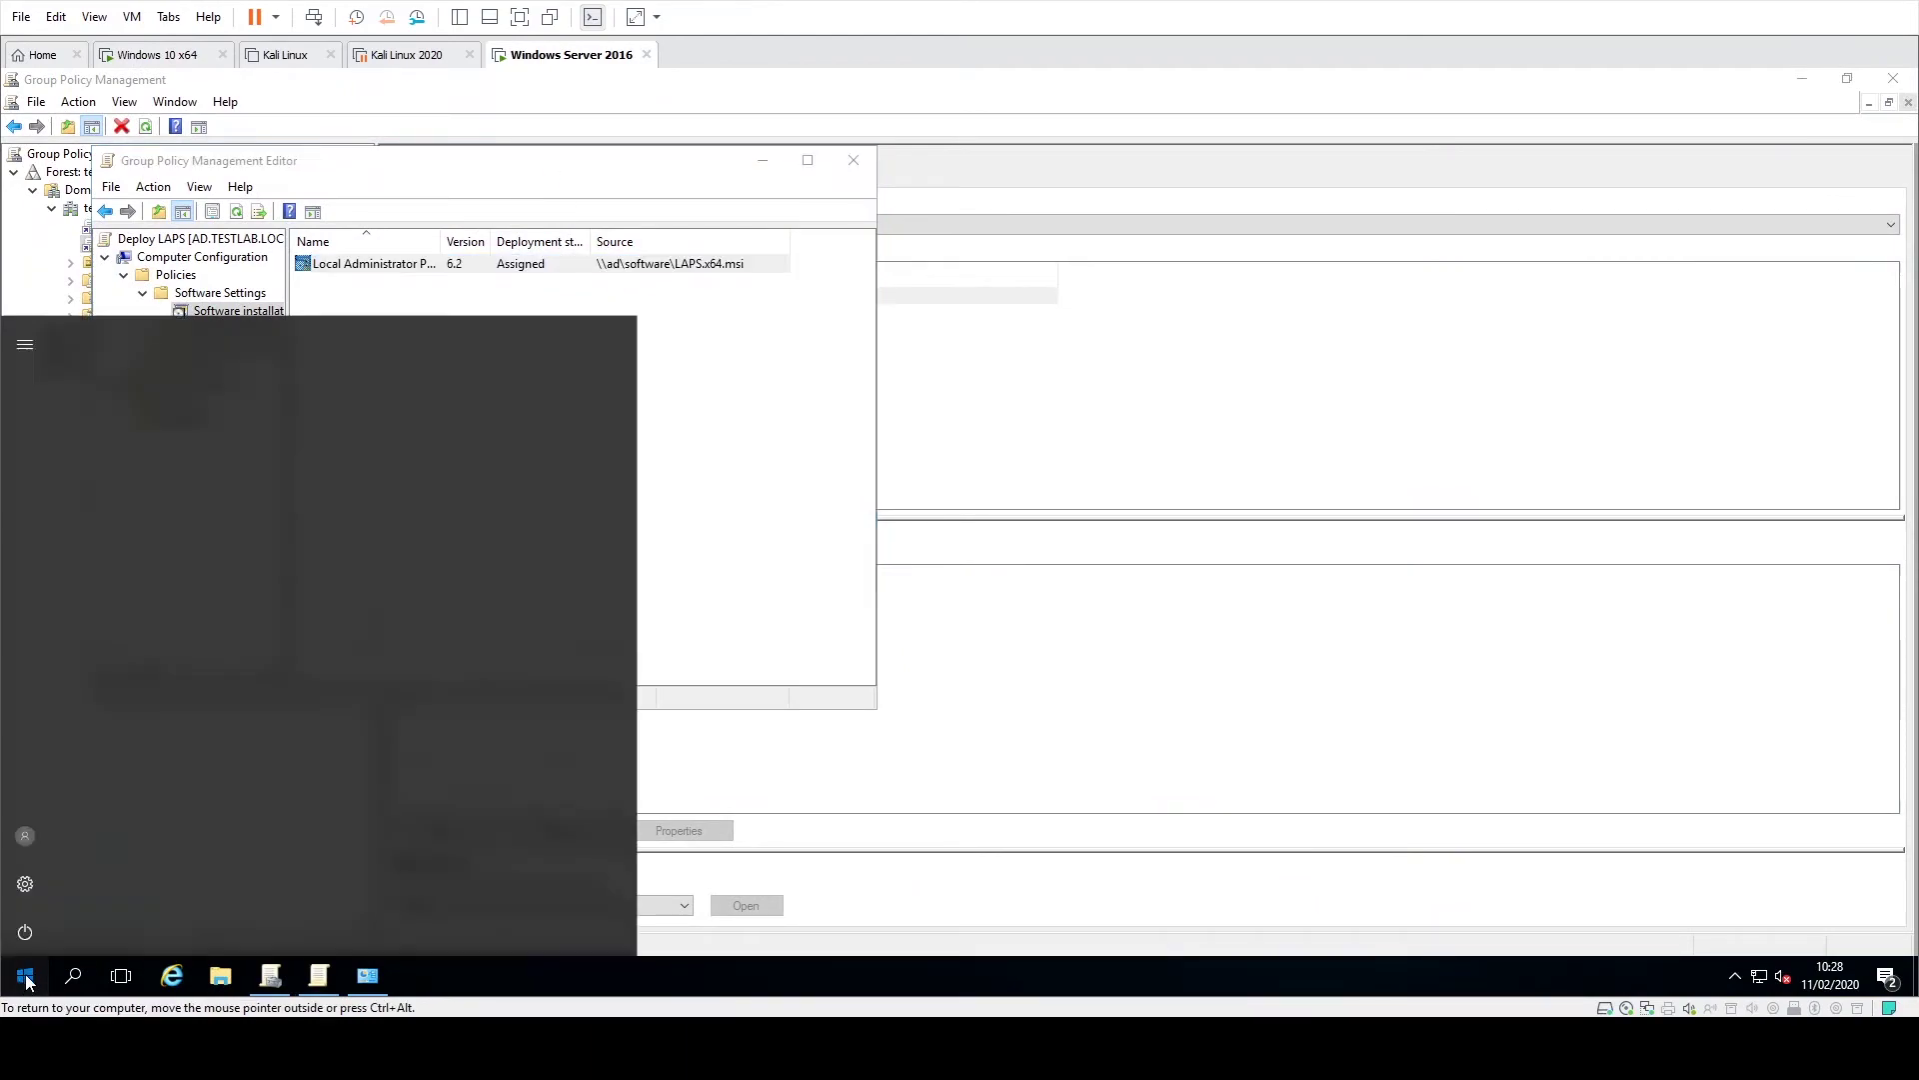
pyautogui.click(177, 414)
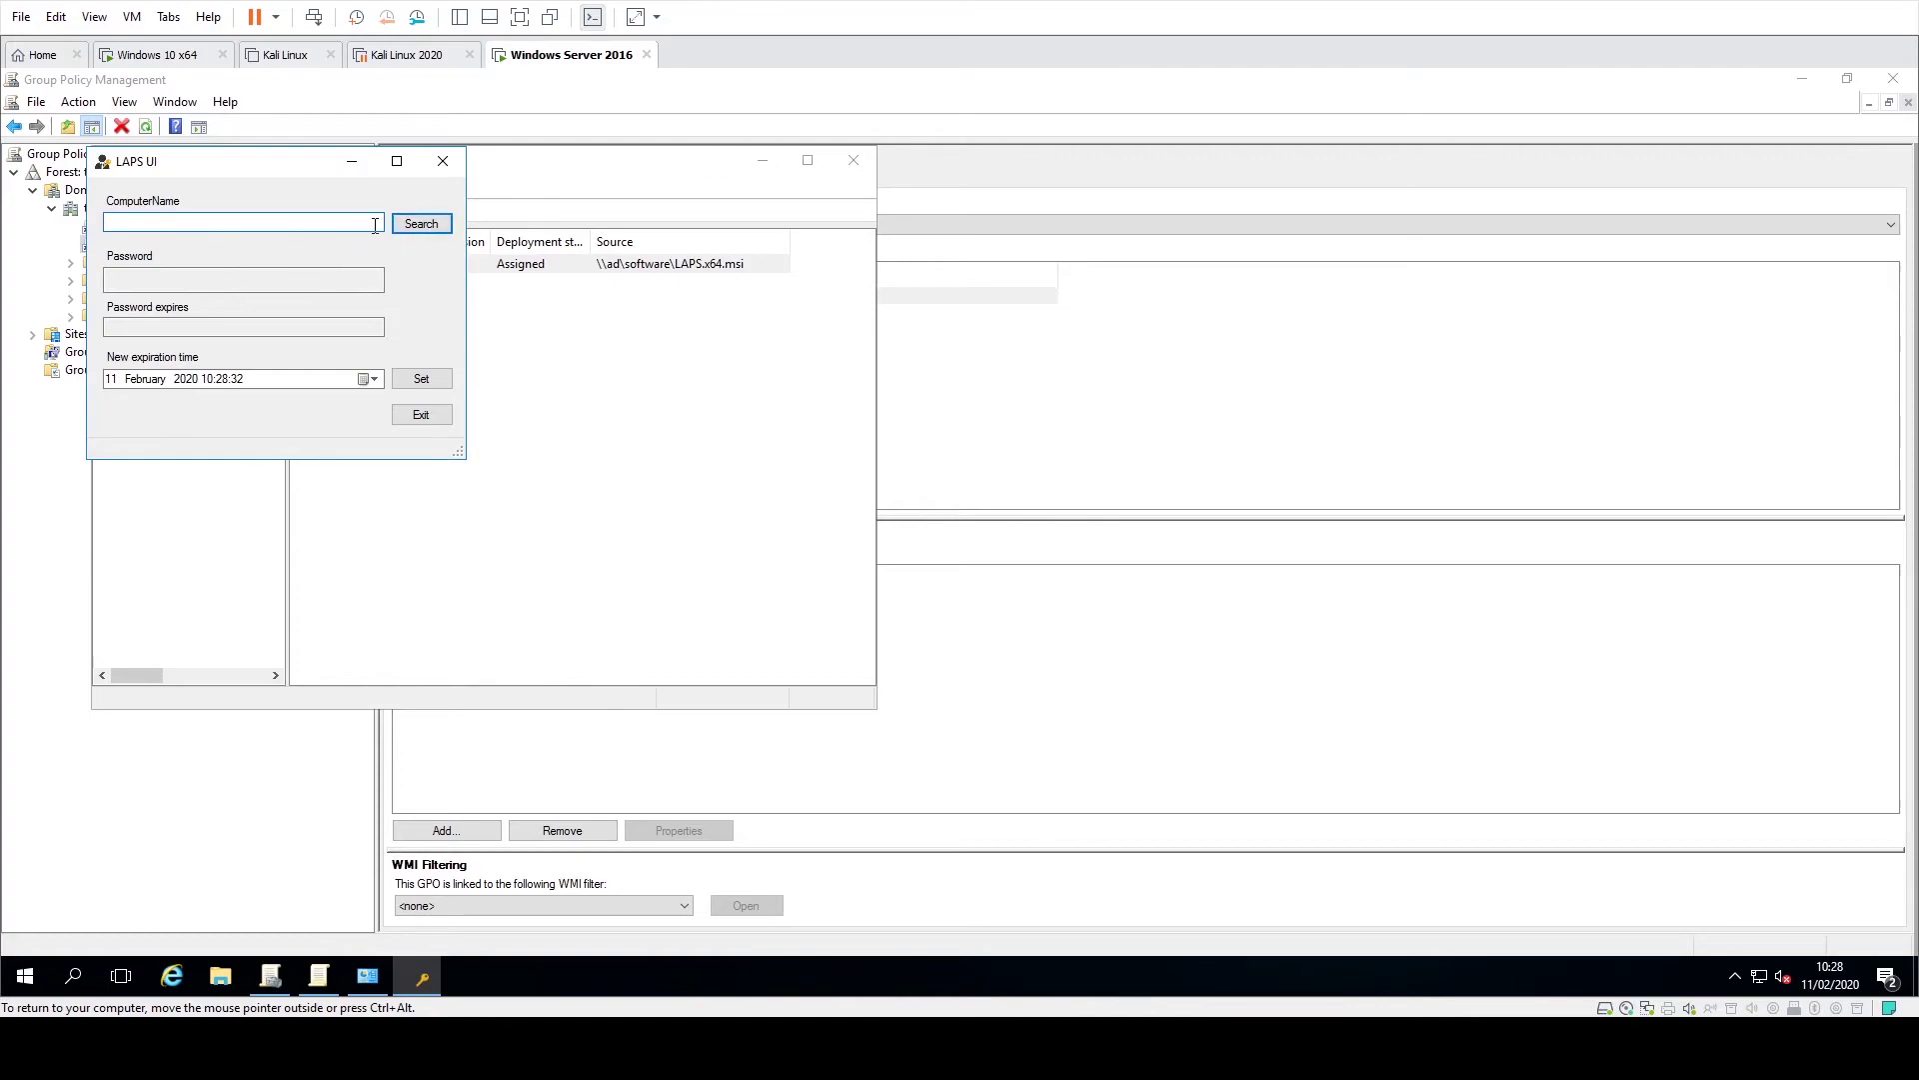
# Search LAPS UI for computer win10, check the empty Password and expiry fields, then exit
pyautogui.click(375, 226)
pyautogui.write('win10')
pyautogui.click(438, 227)
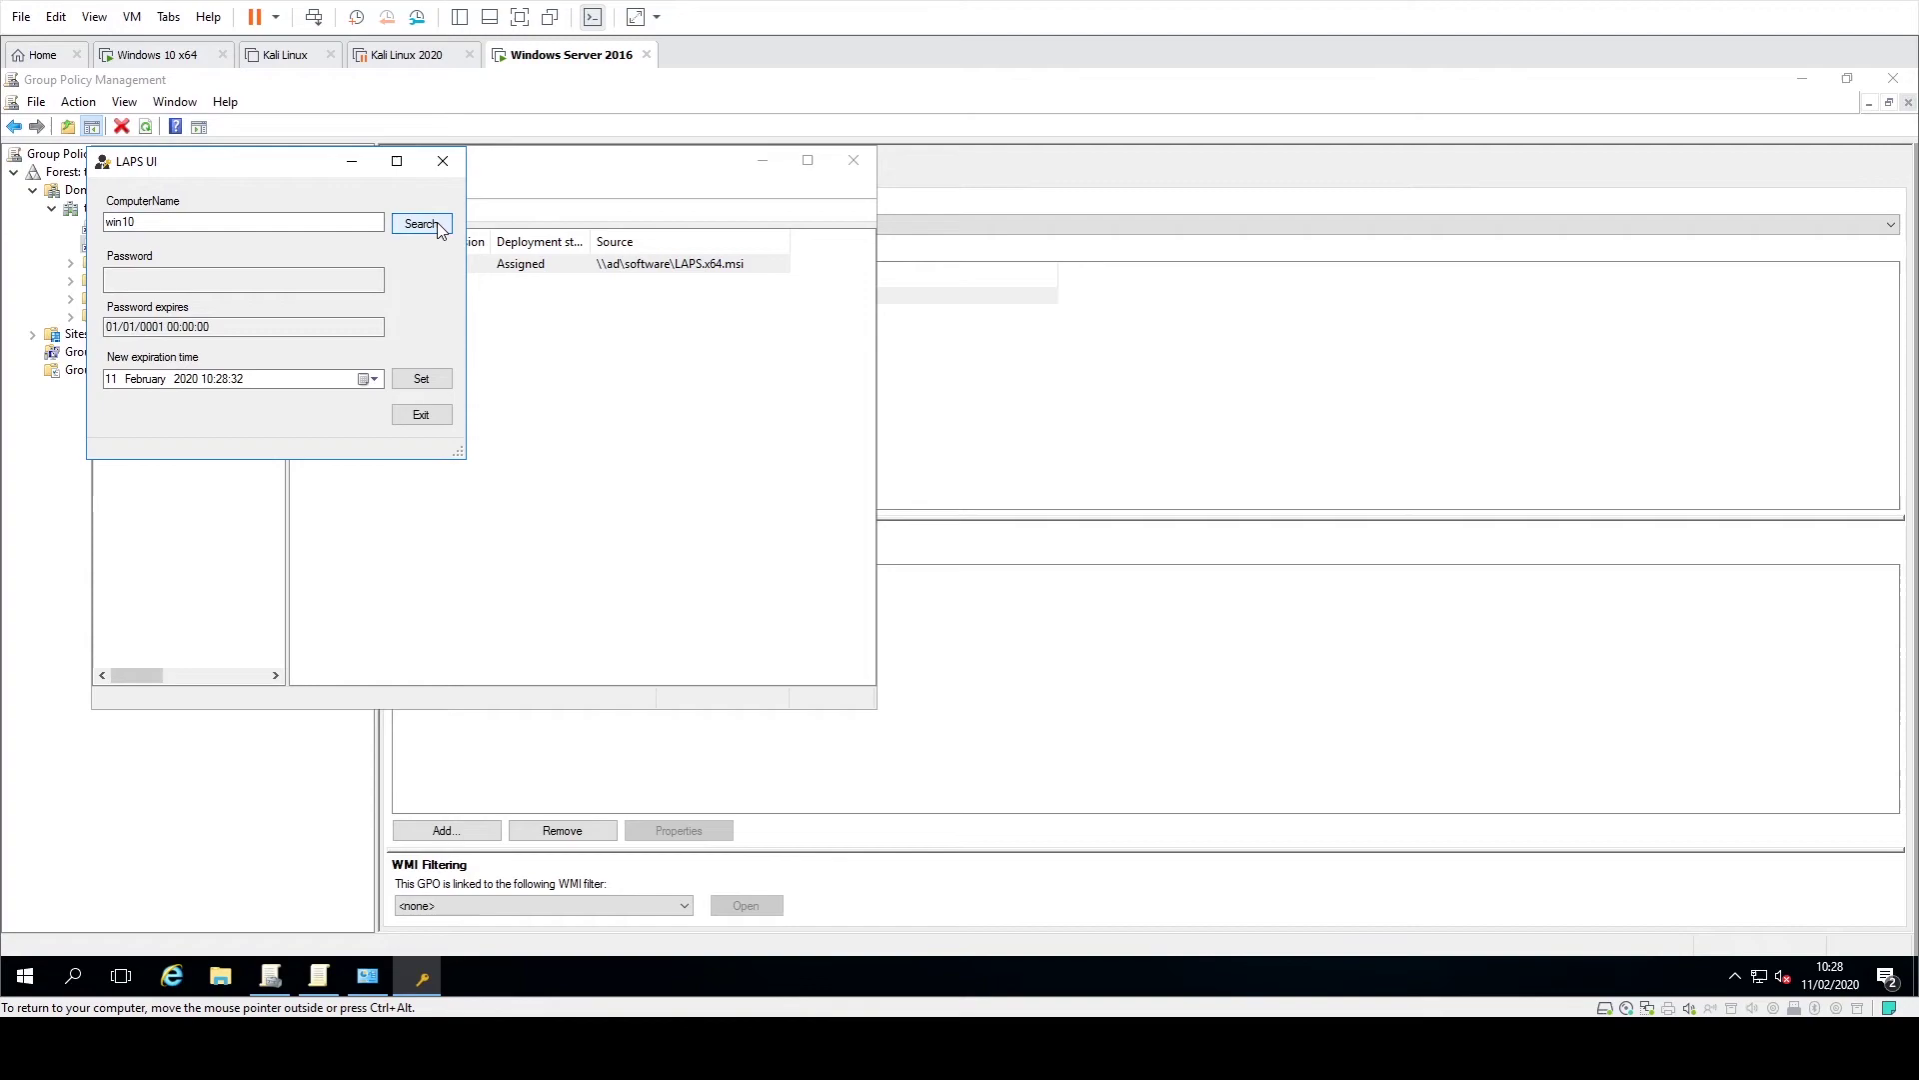
pyautogui.click(203, 284)
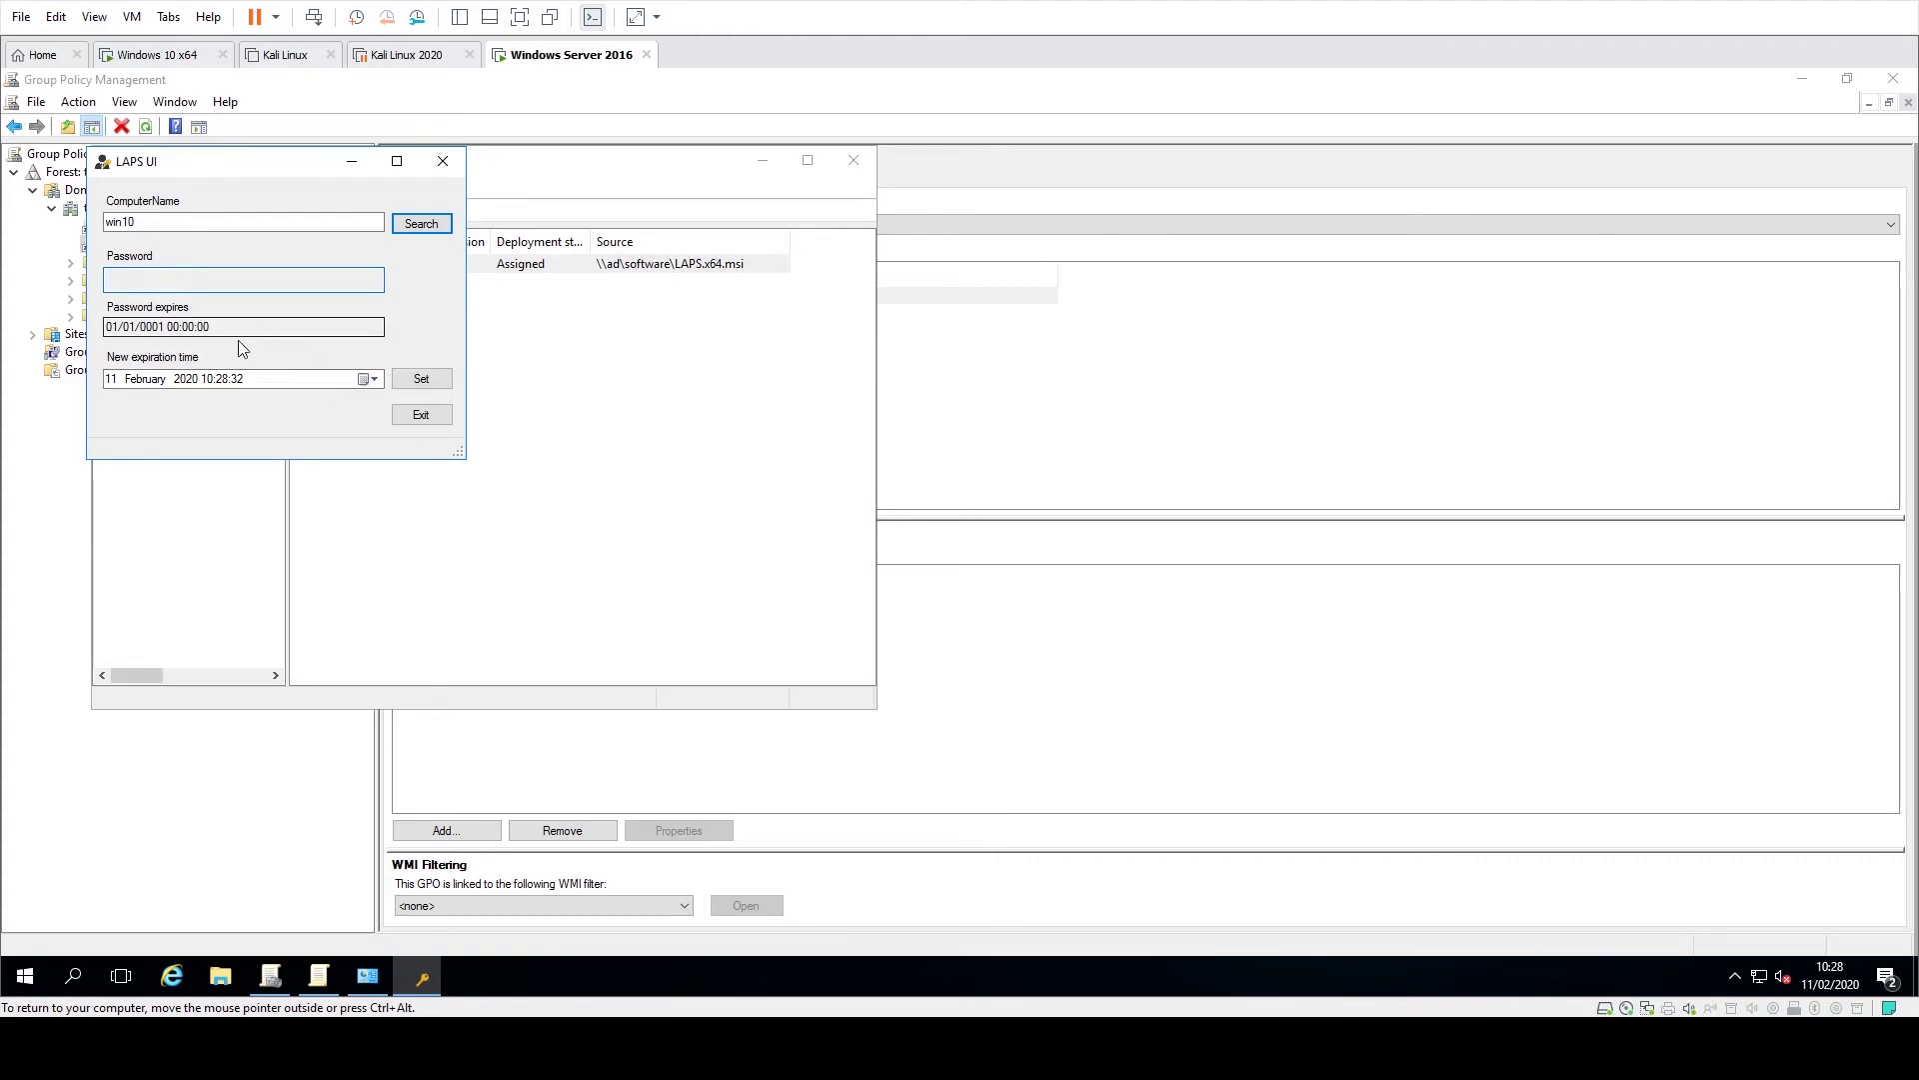
pyautogui.click(368, 379)
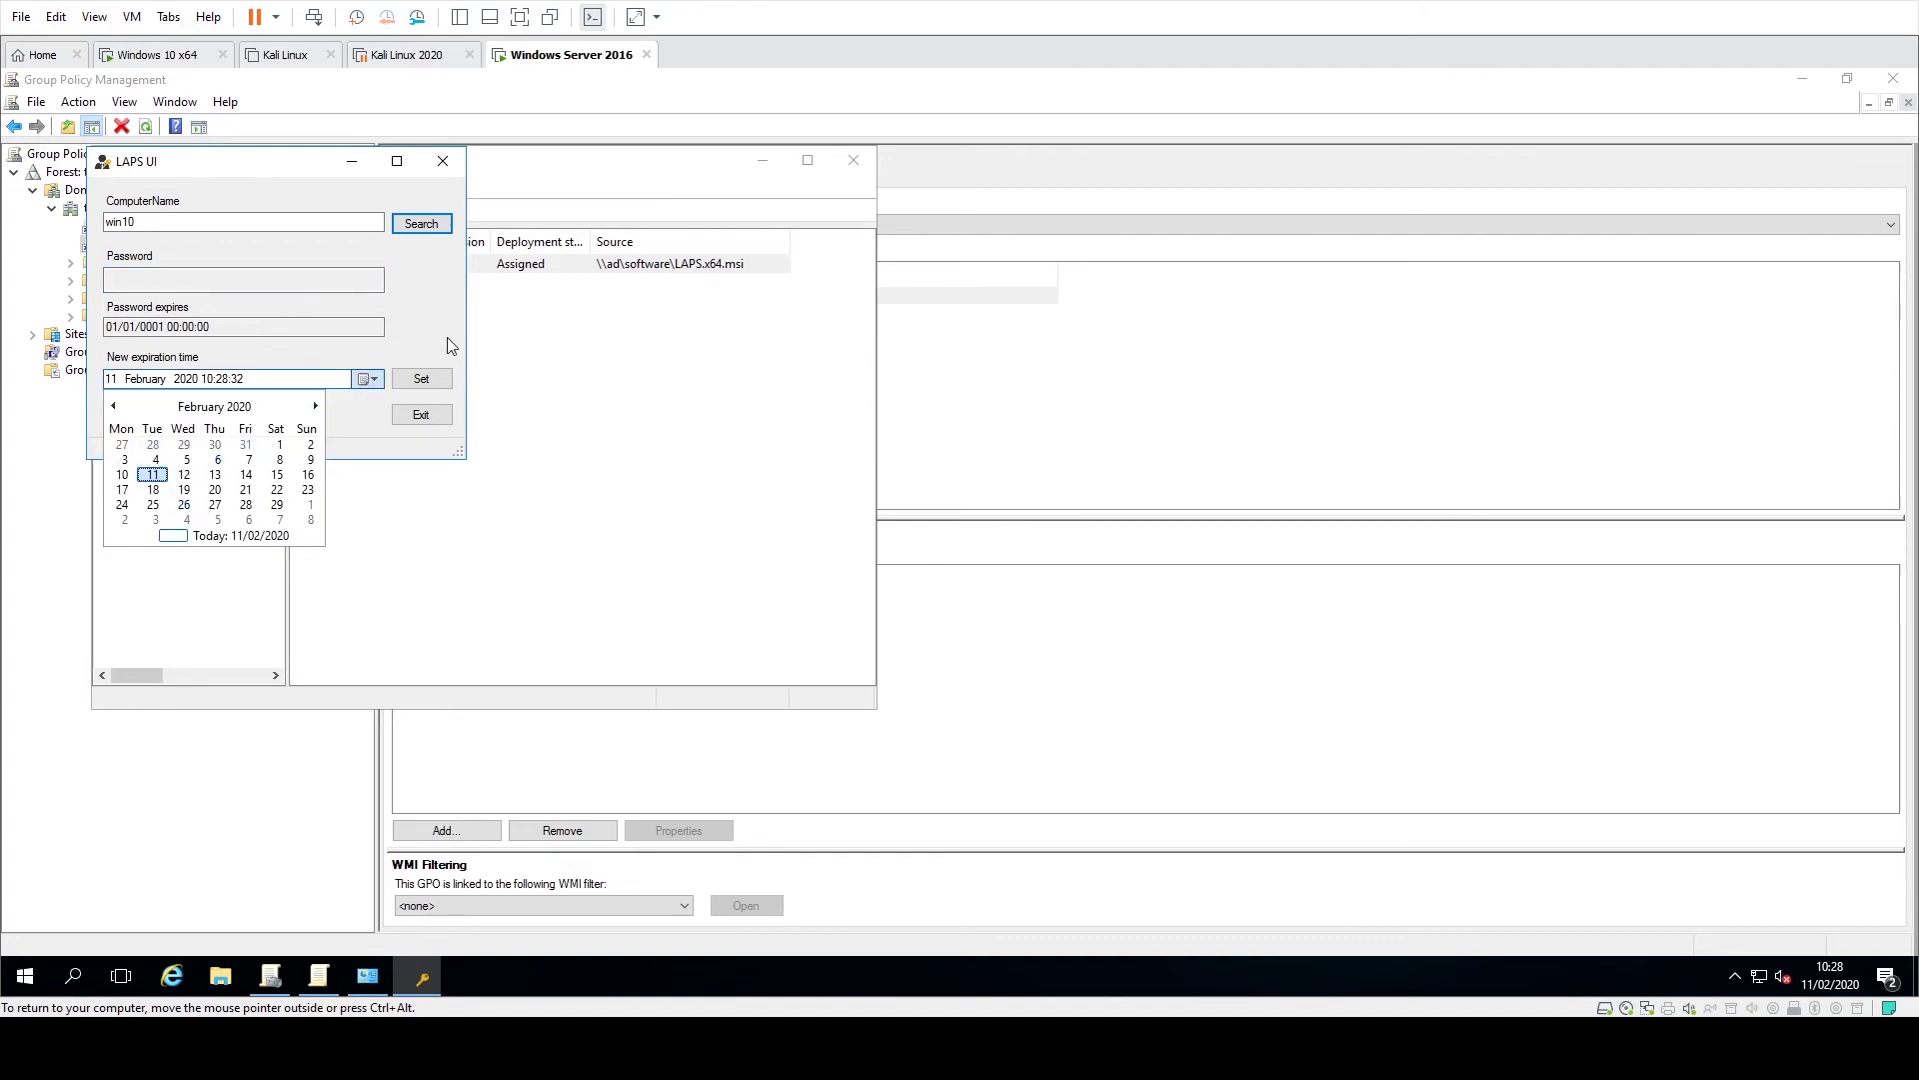
pyautogui.click(439, 420)
pyautogui.click(440, 422)
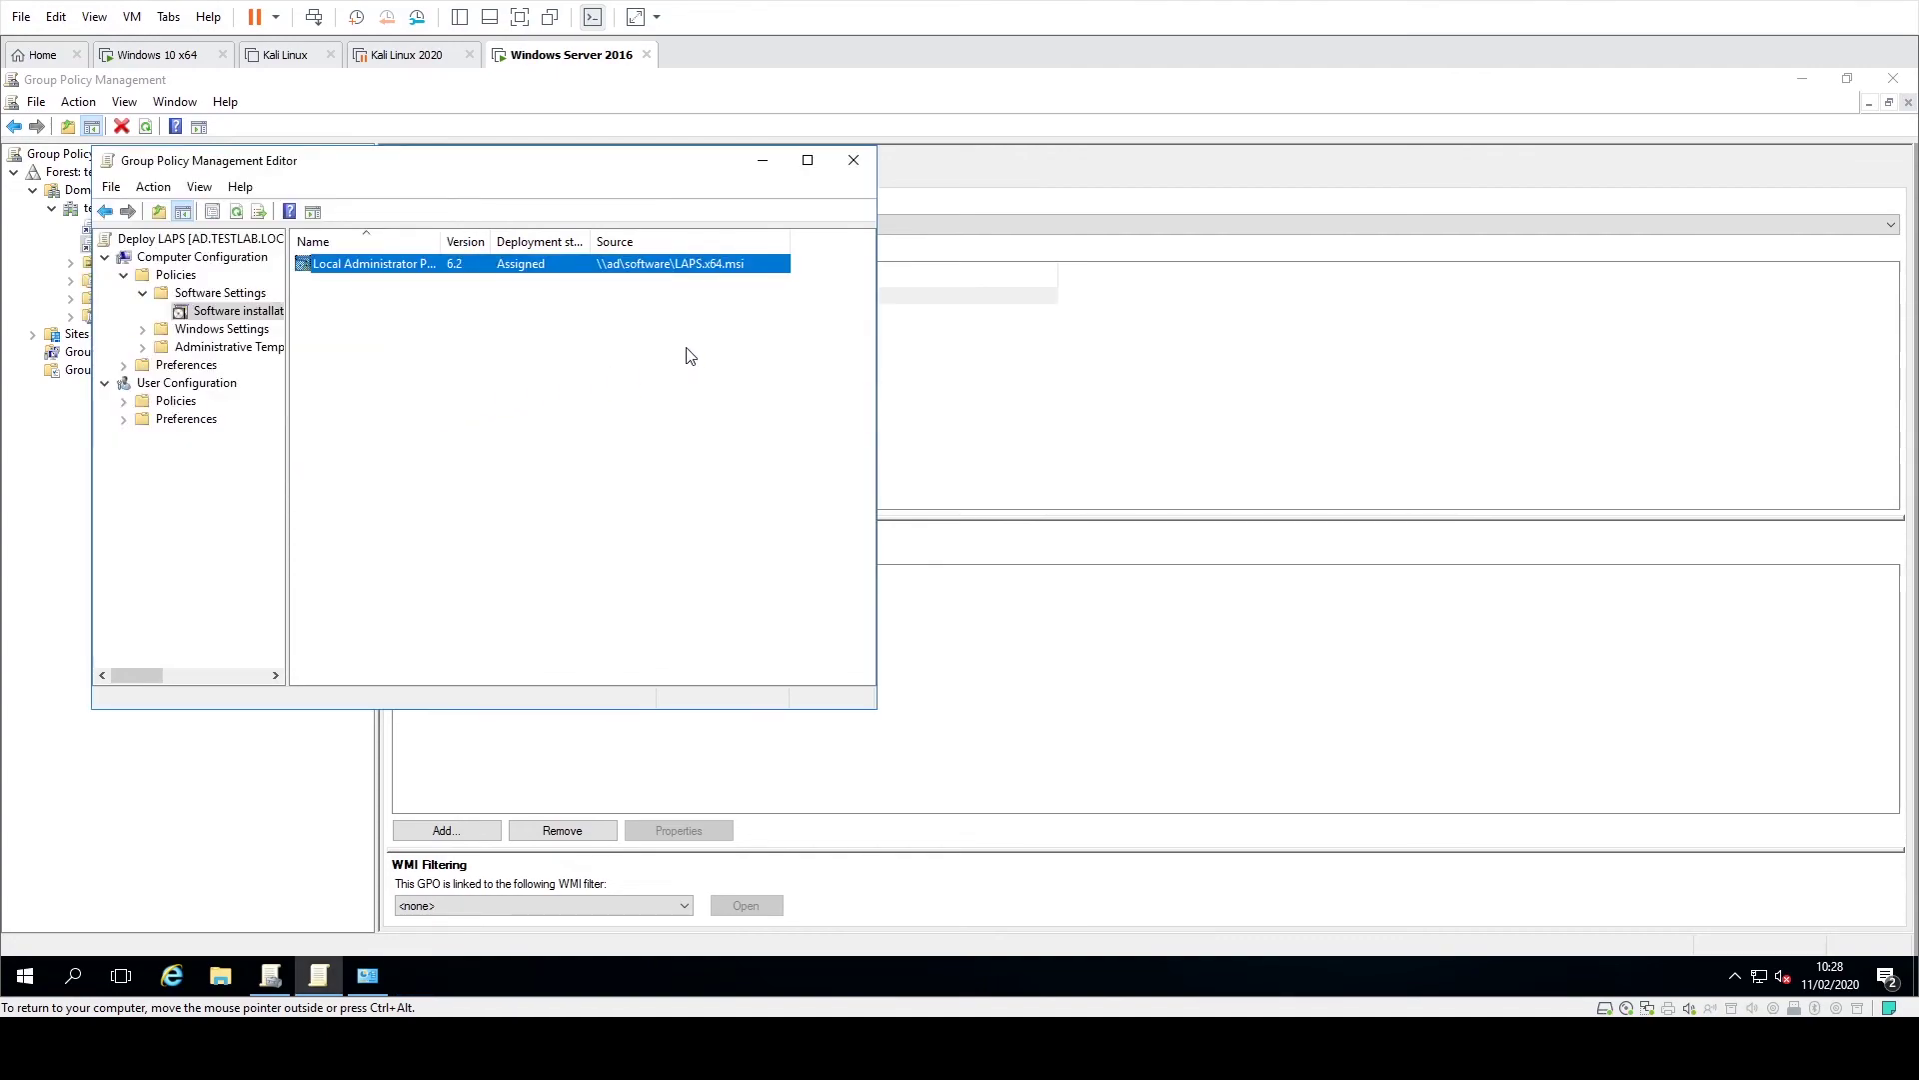